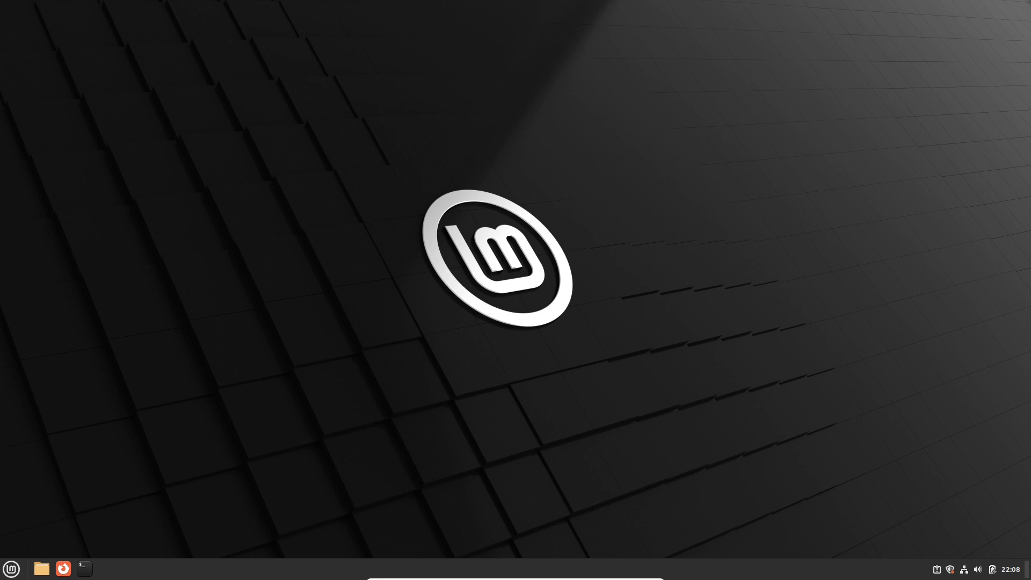
# Open the Cinnamon menu and step through its application categories with the arrow keys
pyautogui.press('super')
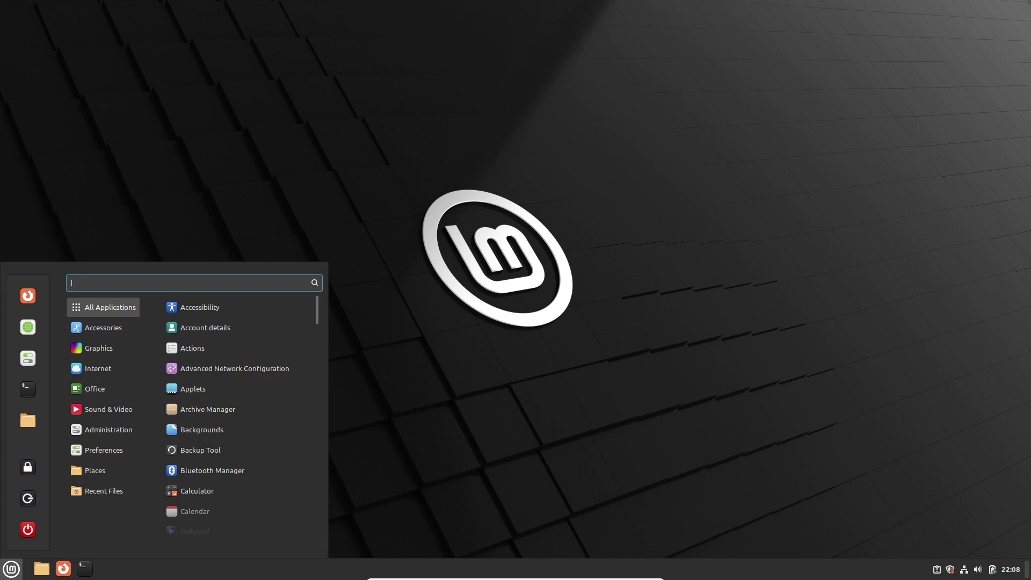
pyautogui.press('Up')
pyautogui.press('Up')
pyautogui.press('Up')
pyautogui.press('Up')
pyautogui.press('Up')
pyautogui.press('Up')
pyautogui.press('Up')
pyautogui.press('Up')
pyautogui.press('Up')
pyautogui.press('Up')
pyautogui.press('Up')
pyautogui.press('Down')
pyautogui.press('Down')
pyautogui.press('Down')
pyautogui.press('Down')
pyautogui.press('Down')
pyautogui.press('Down')
pyautogui.press('Down')
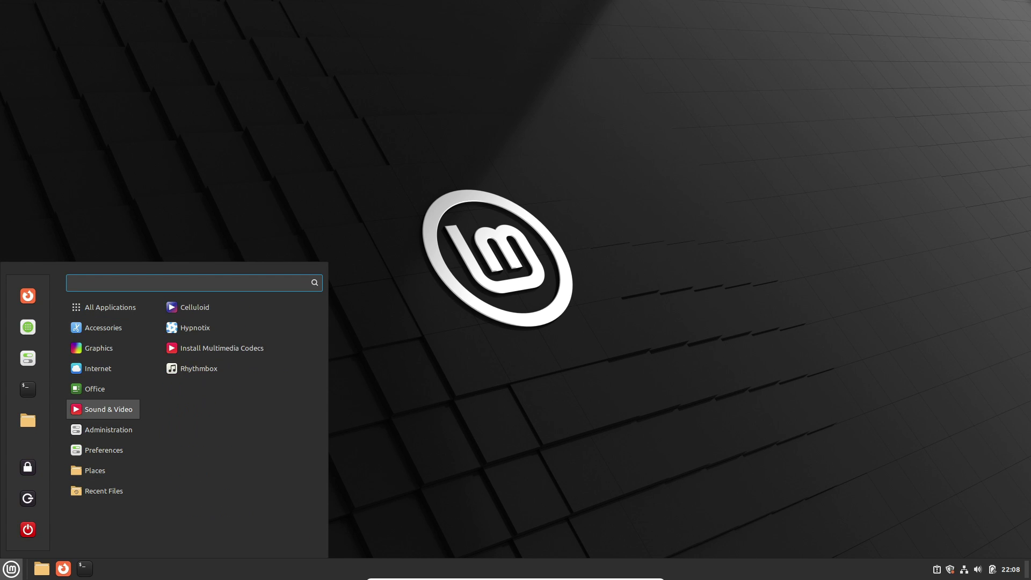
pyautogui.press('Down')
pyautogui.press('Down')
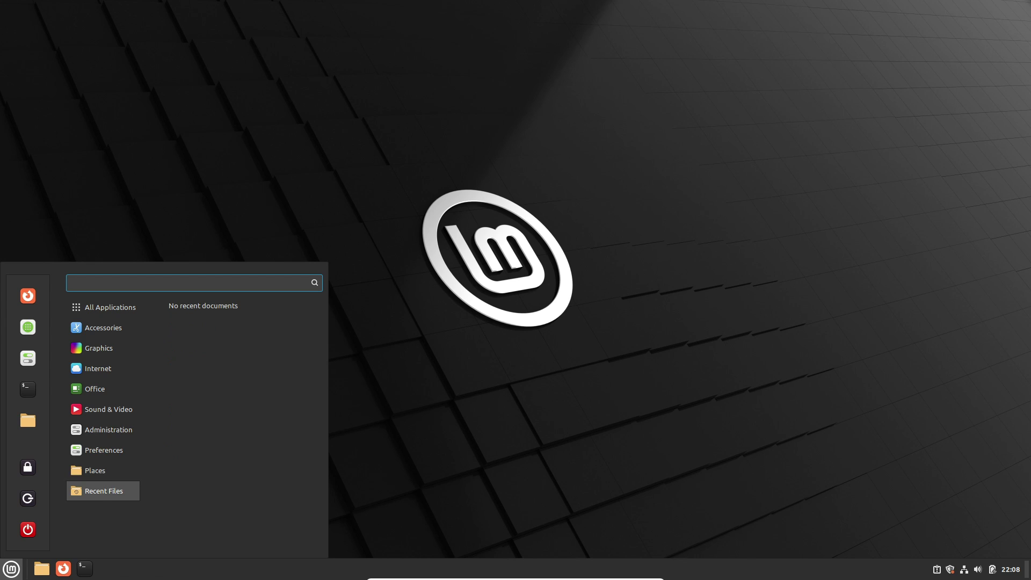
# Launch System Settings from the Administration category and open the System Info page
pyautogui.press('Up')
pyautogui.press('Up')
pyautogui.press('Up')
pyautogui.press('Return')
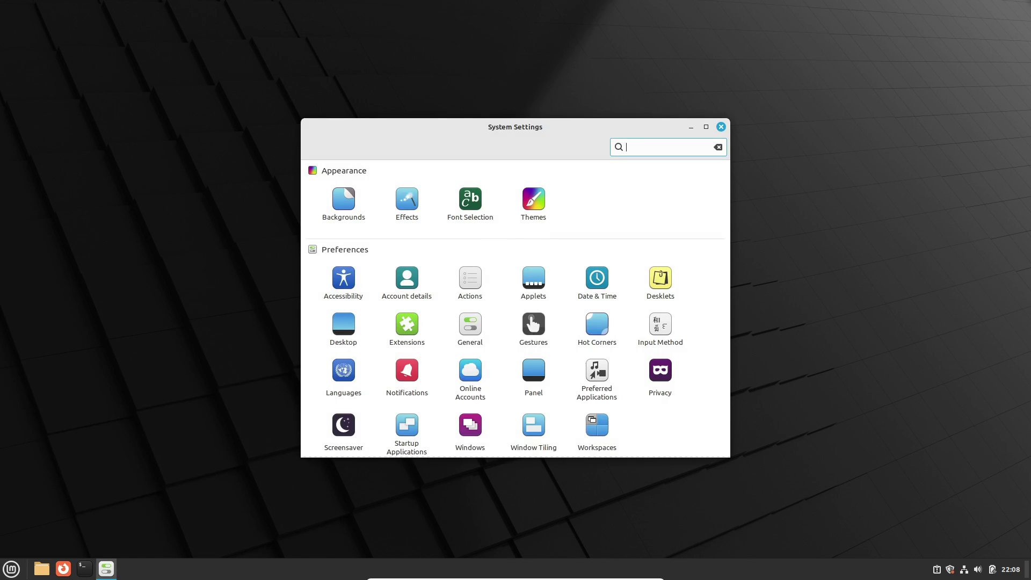
pyautogui.scroll(-5, 515, 308)
pyautogui.scroll(-3, 515, 309)
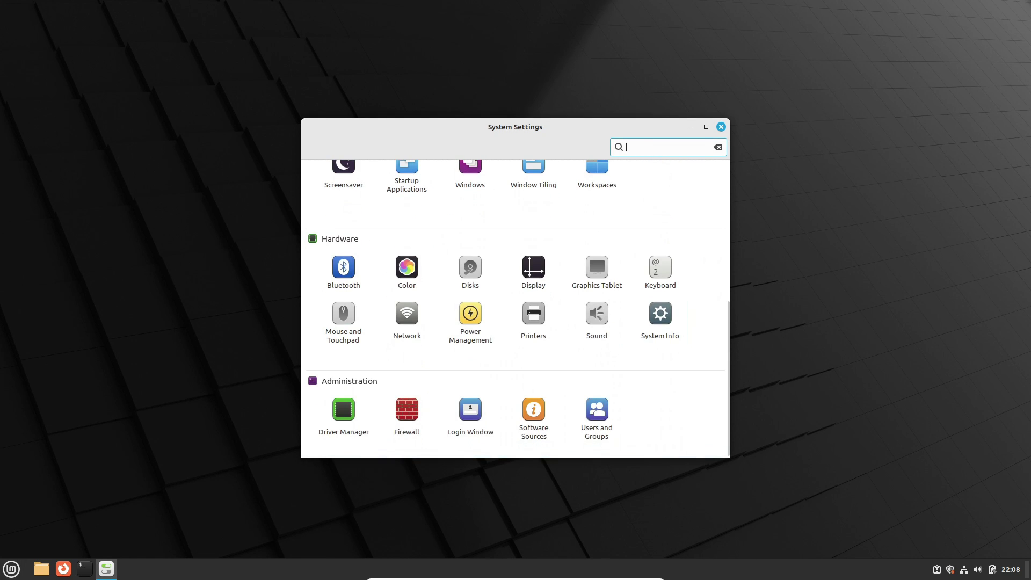
pyautogui.click(660, 311)
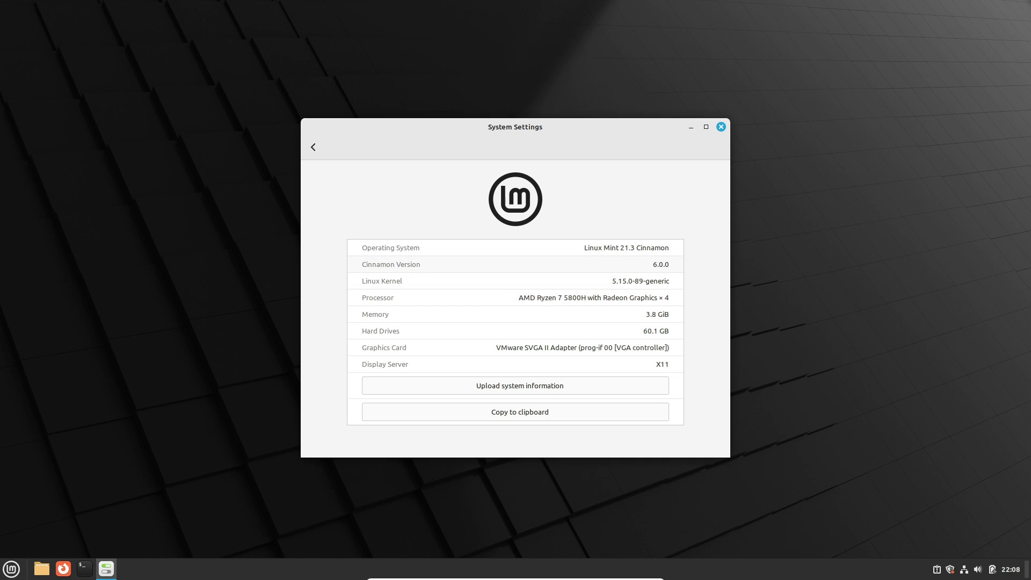
# Highlight the Cinnamon 6.0.0, Linux Mint 21.3 and kernel version values, then close settings
pyautogui.moveTo(653, 264); pyautogui.dragTo(670, 264)
pyautogui.moveTo(588, 247); pyautogui.dragTo(670, 247)
pyautogui.moveTo(616, 281); pyautogui.dragTo(669, 281)
pyautogui.click(720, 126)
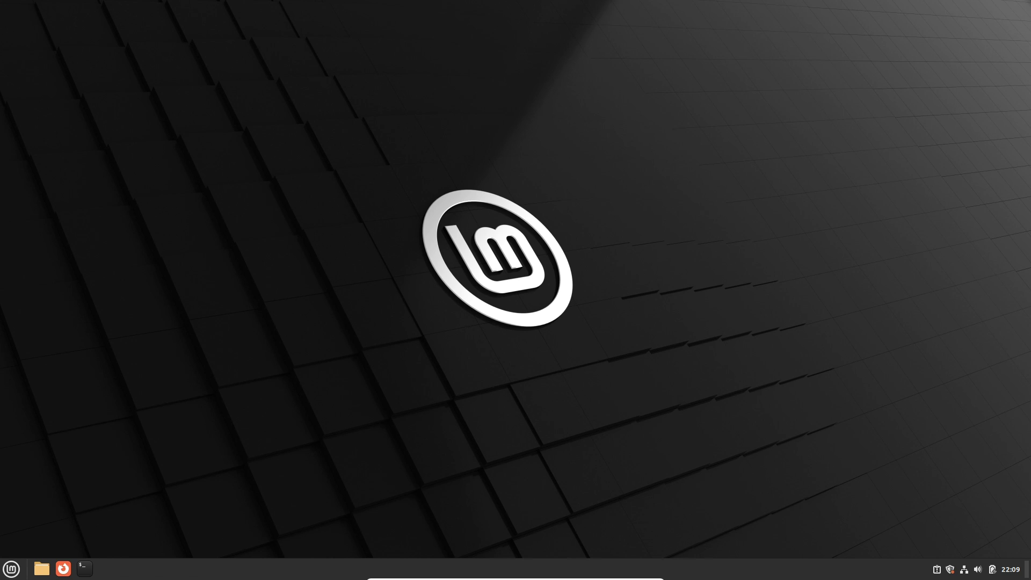
pyautogui.hotkey('ctrl', 'alt', 't')
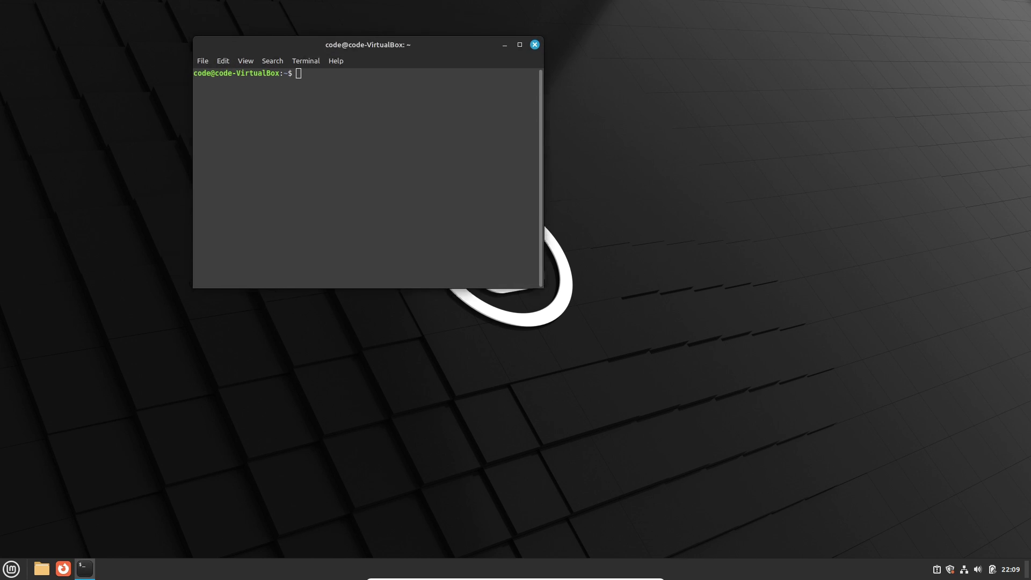
pyautogui.write('neofe')
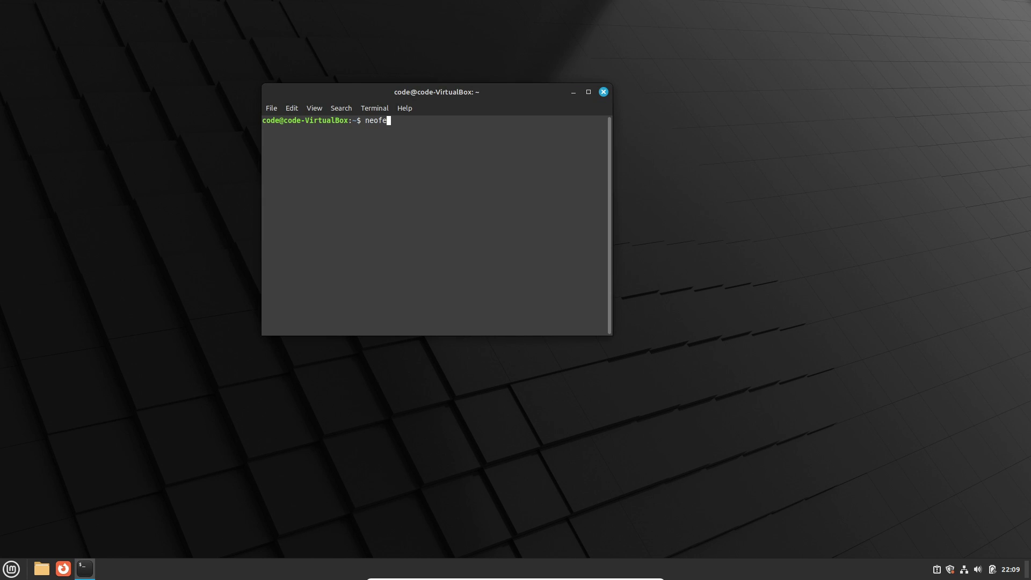
pyautogui.write('tch')
pyautogui.press('Return')
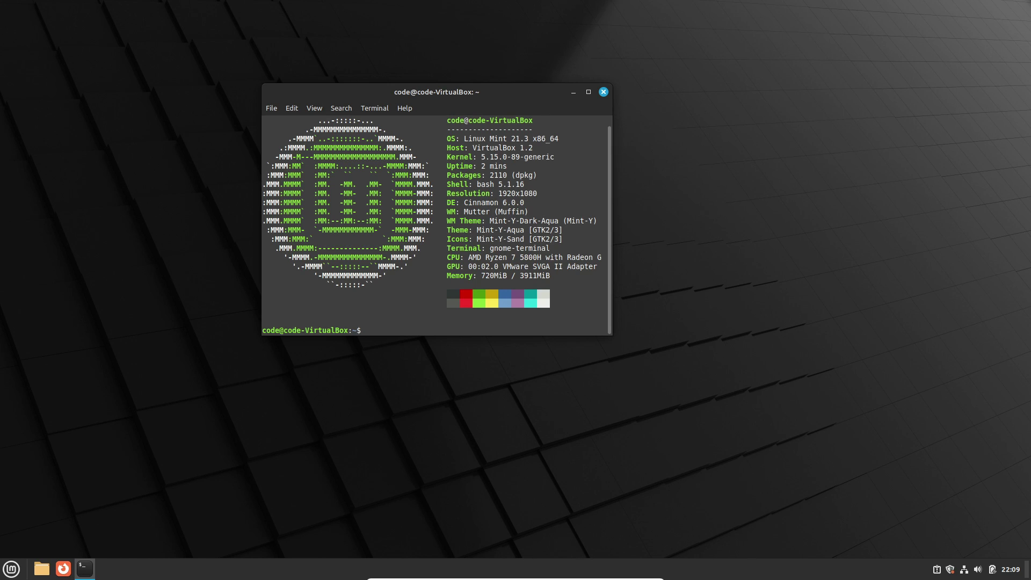
pyautogui.moveTo(467, 138); pyautogui.dragTo(413, 157)
pyautogui.click(564, 139)
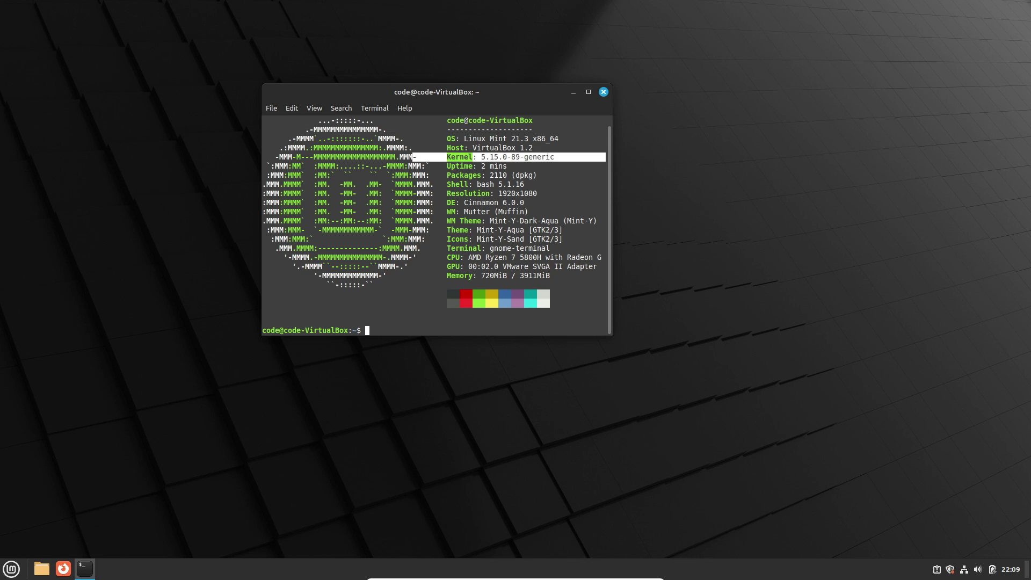
pyautogui.click(604, 91)
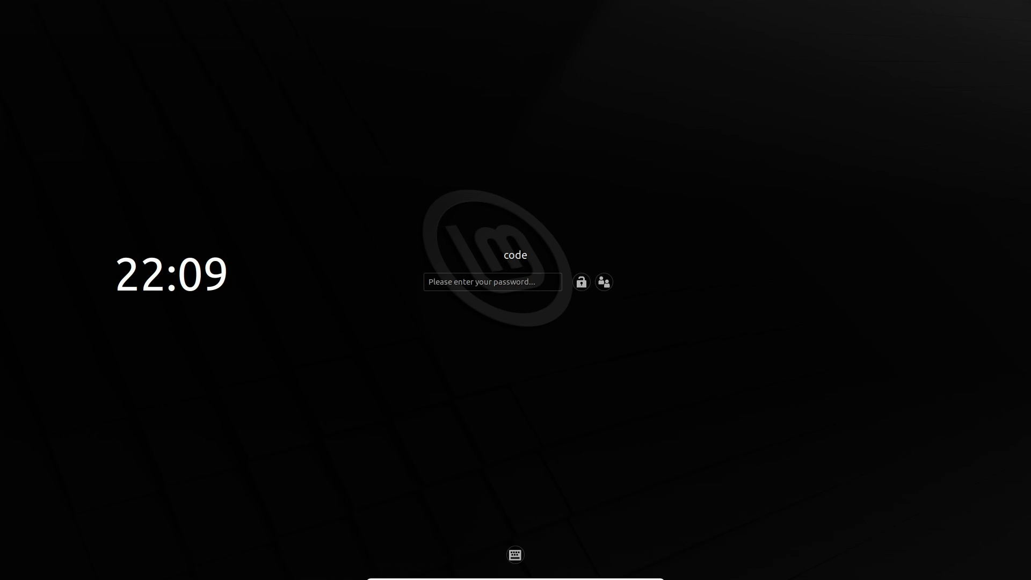
# Select the Cinnamon on Wayland (Experimental) session at the greeter and enter the account password
pyautogui.press('Return')
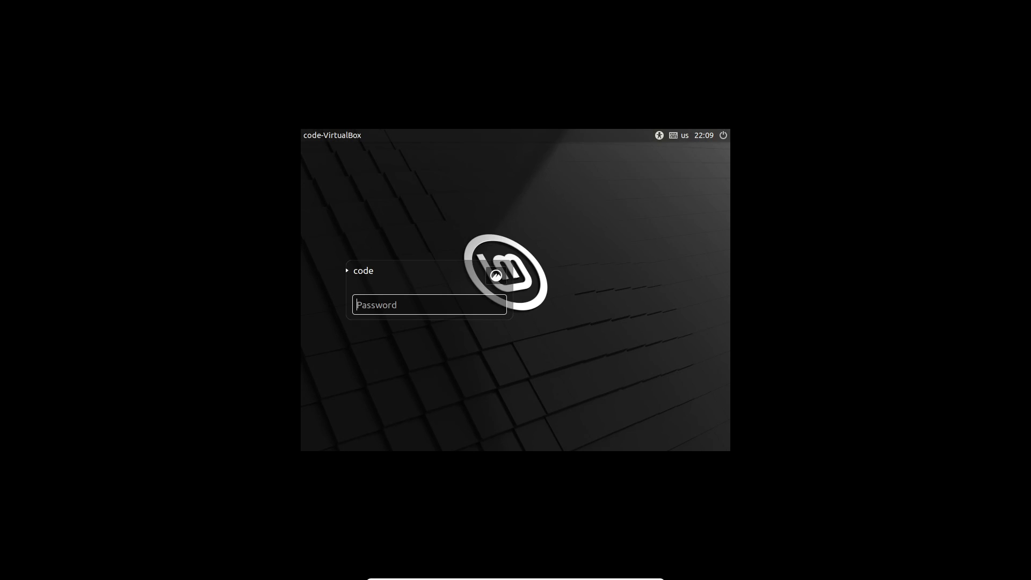
pyautogui.click(496, 276)
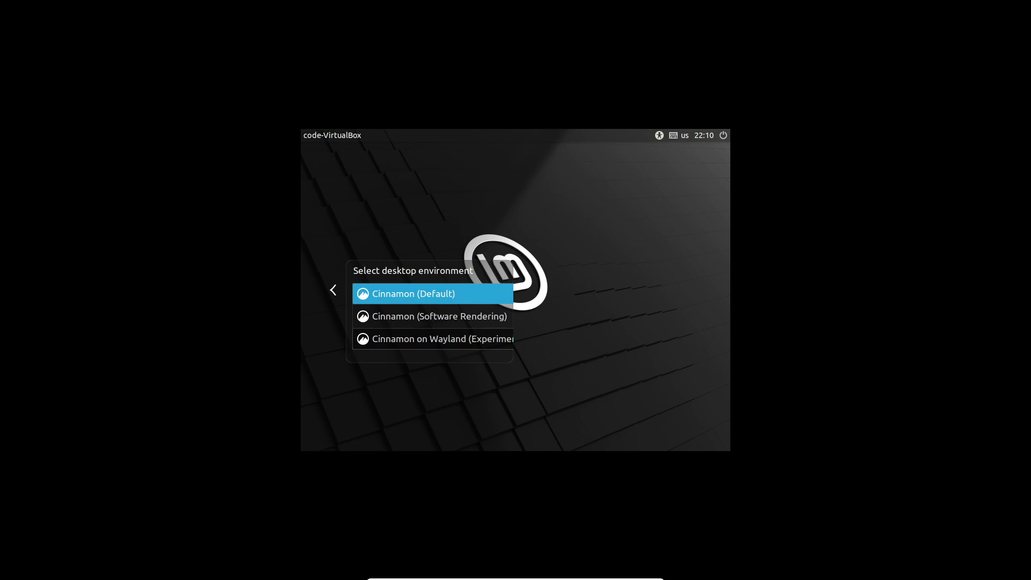
pyautogui.click(432, 339)
pyautogui.click(496, 276)
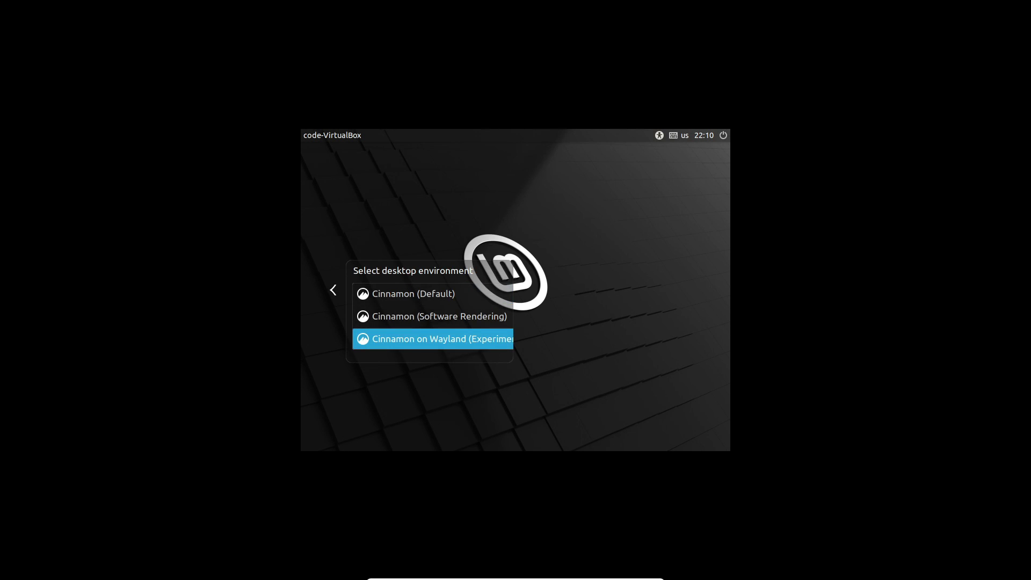
pyautogui.press('Return')
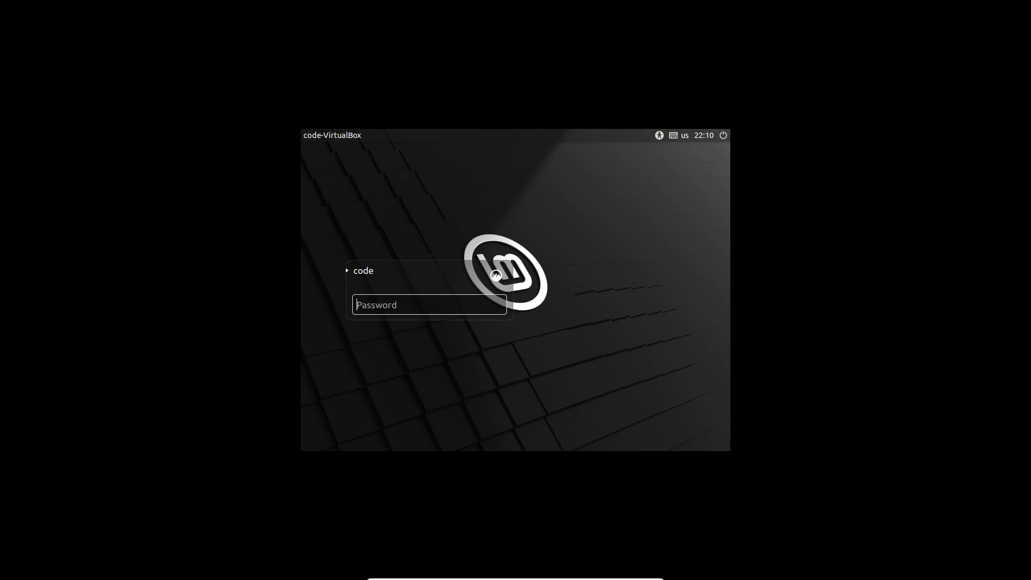
pyautogui.click(496, 276)
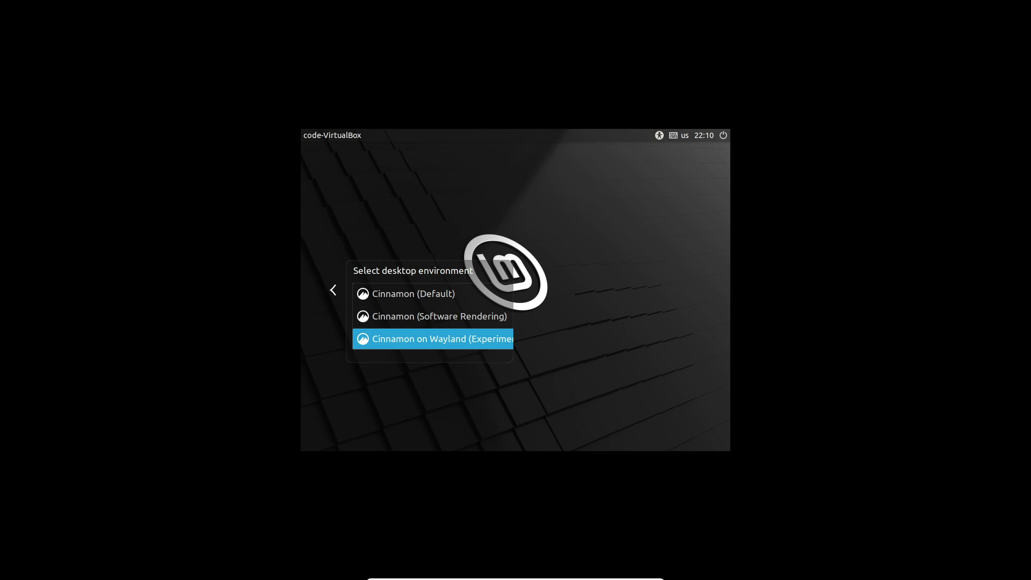
pyautogui.press('Return')
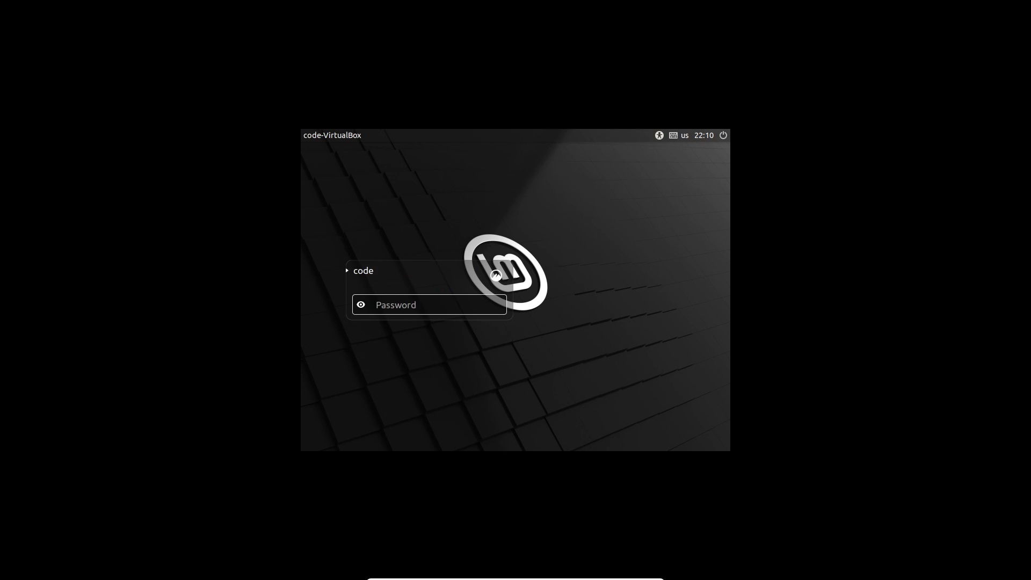
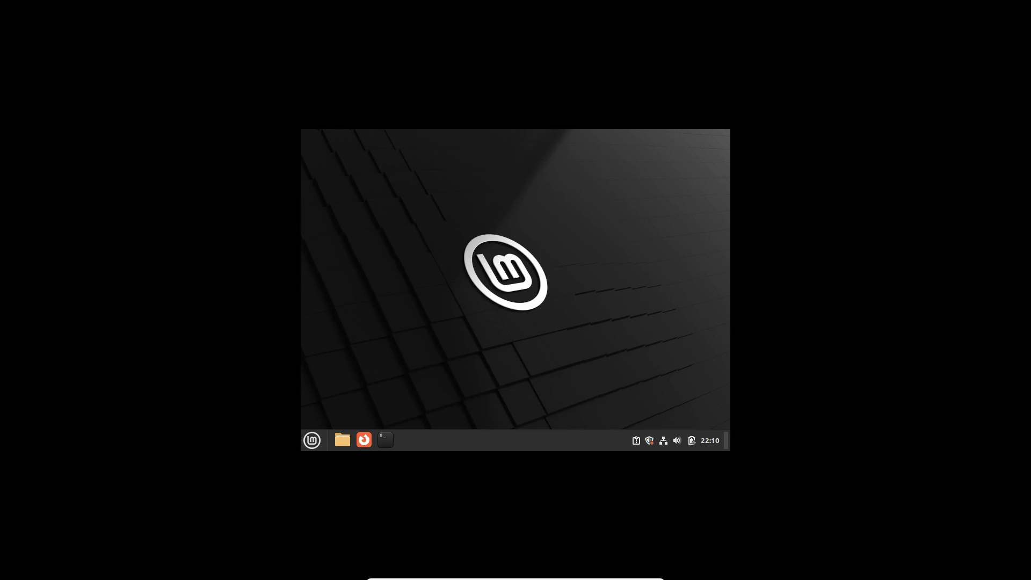
# Apply and keep a 1920 × 1080 (16:9) display resolution, then close System Settings
pyautogui.scroll(-5, 534, 314)
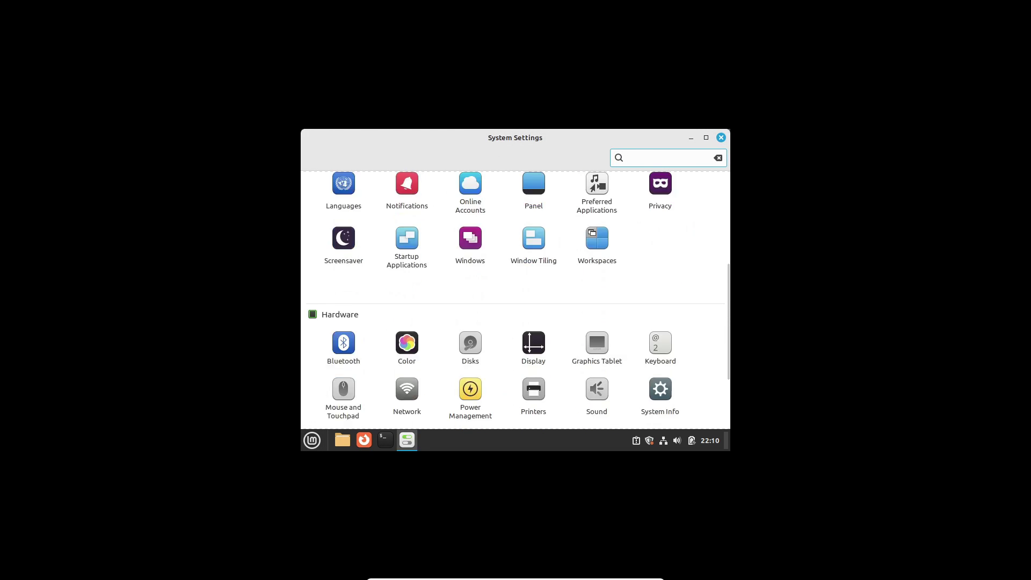
pyautogui.click(533, 314)
pyautogui.click(537, 327)
pyautogui.scroll(6, 537, 327)
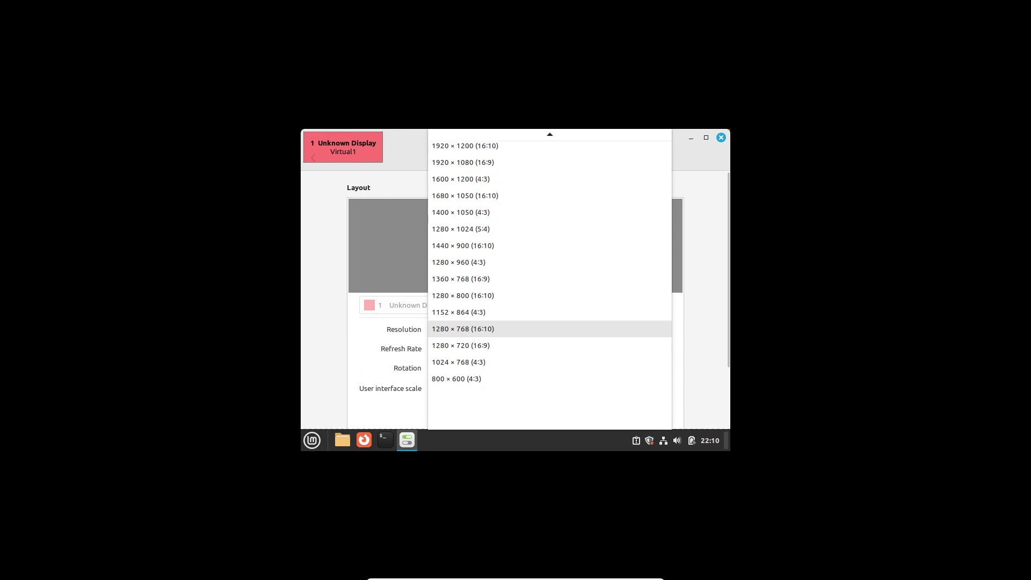
pyautogui.click(537, 210)
pyautogui.scroll(-2, 537, 210)
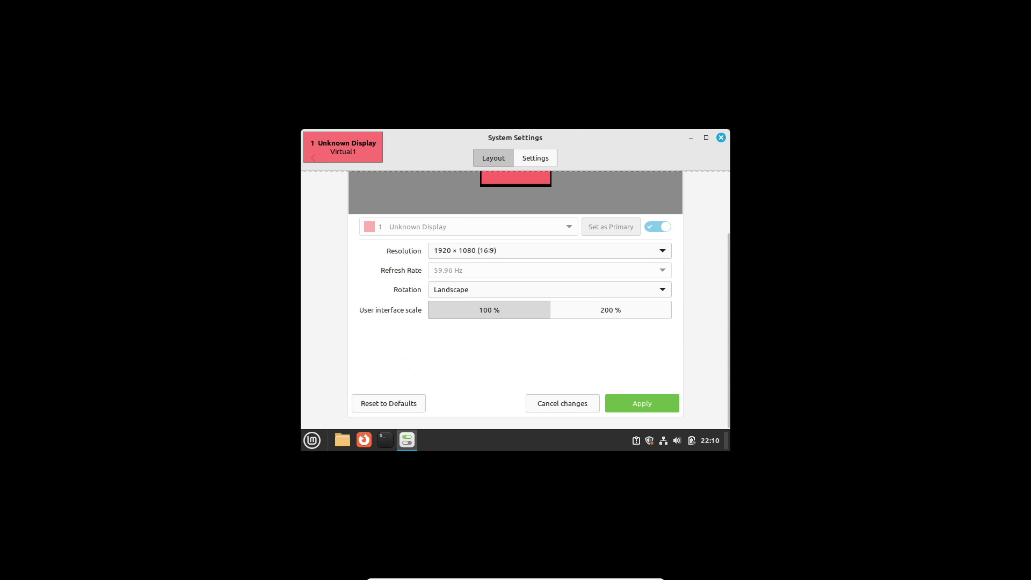
pyautogui.click(642, 403)
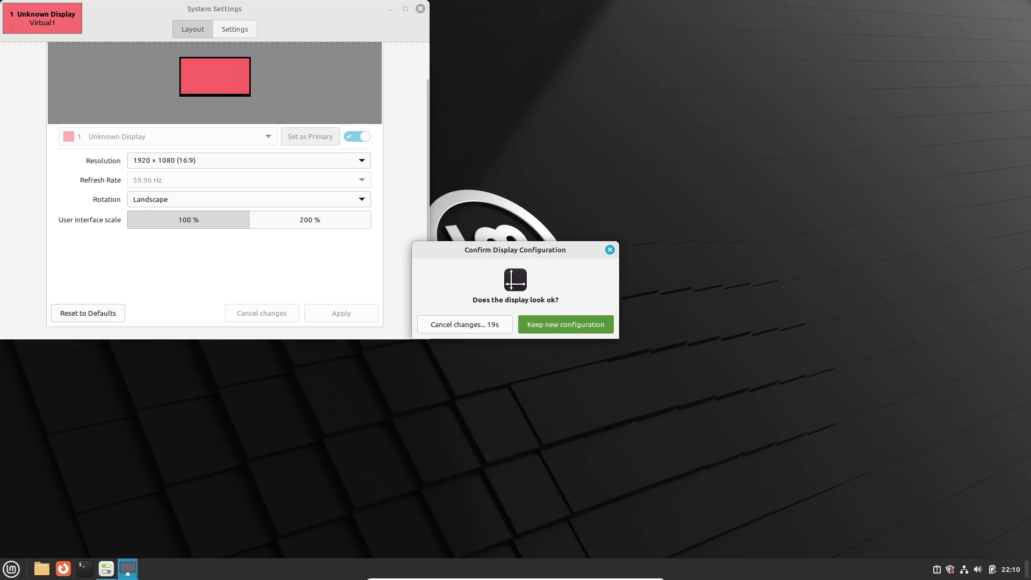
pyautogui.click(566, 325)
pyautogui.click(421, 9)
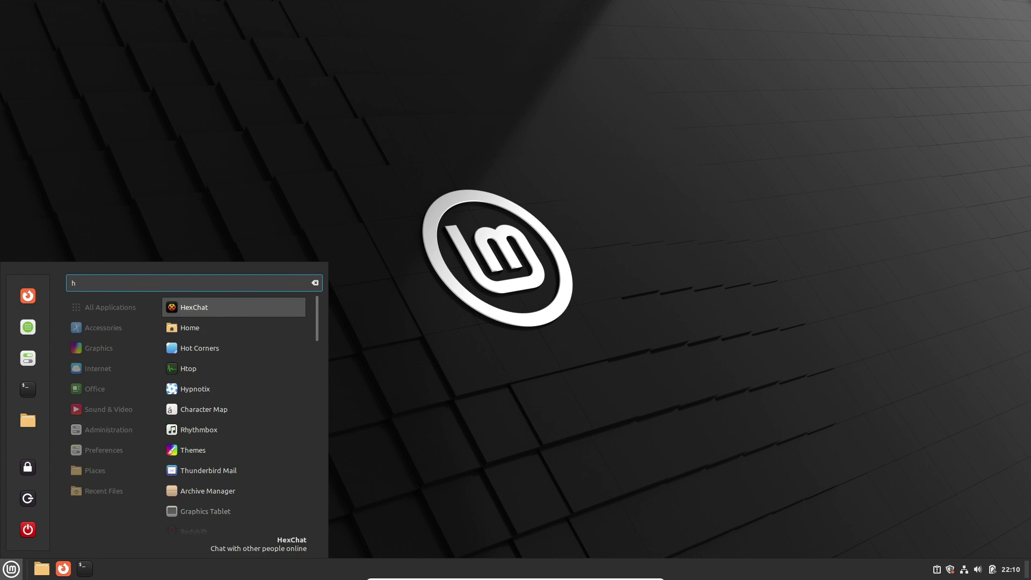
# Launch Hypnotix with the hy alias and view its About information
pyautogui.write('y')
pyautogui.press('Return')
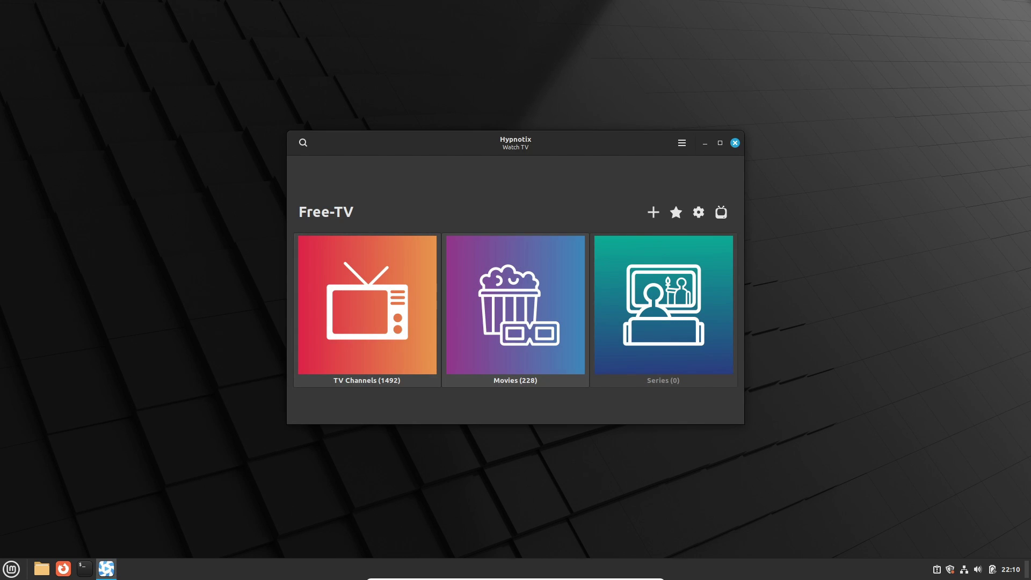
pyautogui.click(682, 142)
pyautogui.click(698, 192)
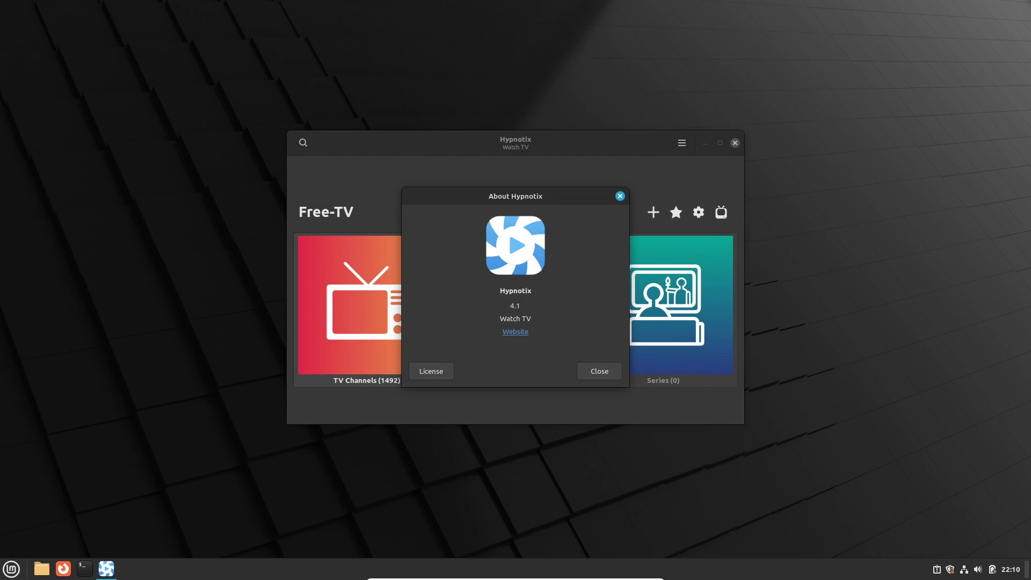
pyautogui.press('Escape')
# Play the Bumblebee TV Epic M stream from the Movies Usa collection, then return home
pyautogui.press('Right')
pyautogui.press('Return')
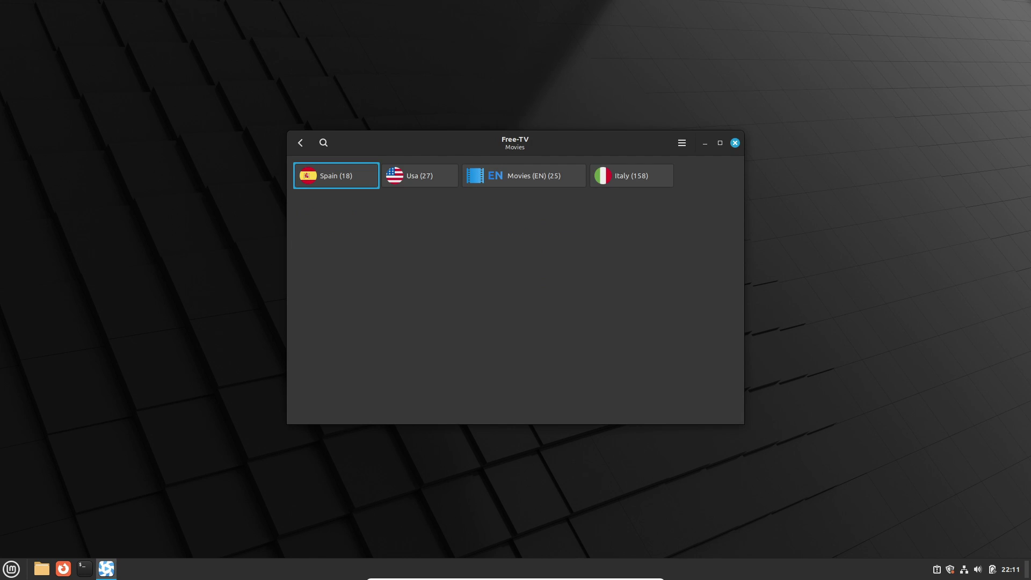
pyautogui.press('Right')
pyautogui.press('Return')
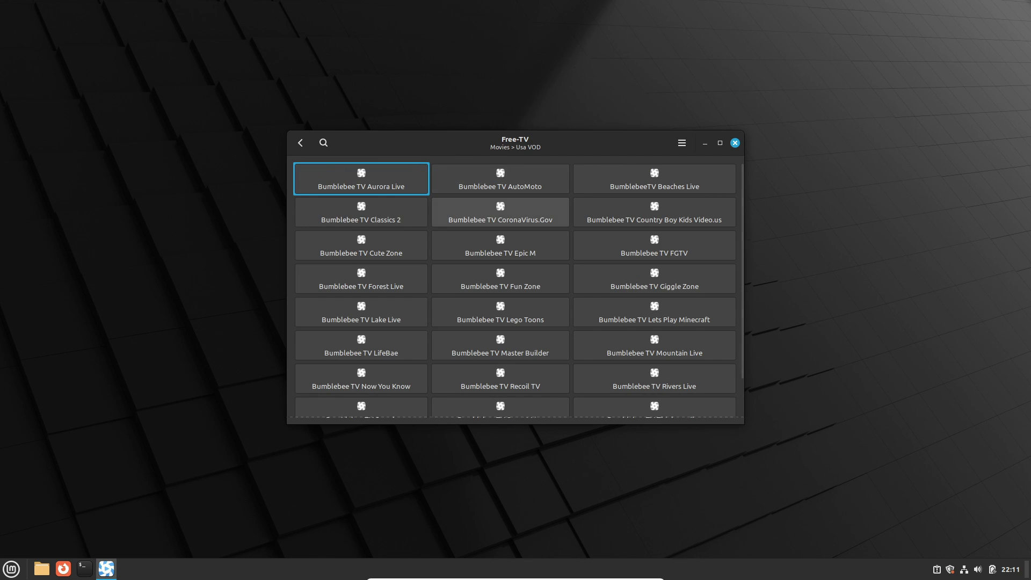
pyautogui.click(500, 245)
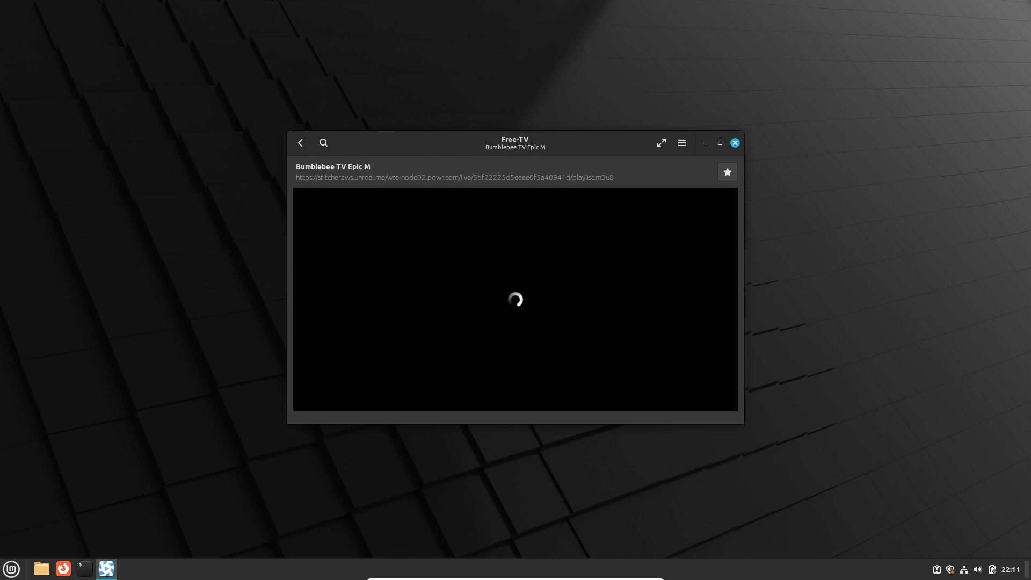
pyautogui.press('BackSpace')
pyautogui.press('BackSpace')
pyautogui.press('BackSpace')
# Browse Japan's TV channels down to NHK World-Japan, then close Hypnotix
pyautogui.click(387, 284)
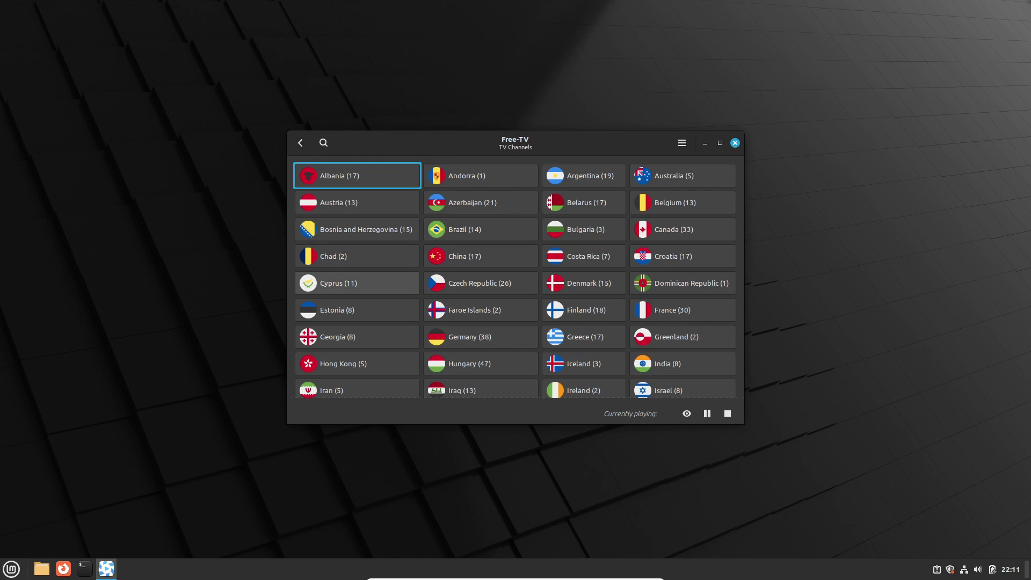
pyautogui.scroll(-3, 537, 300)
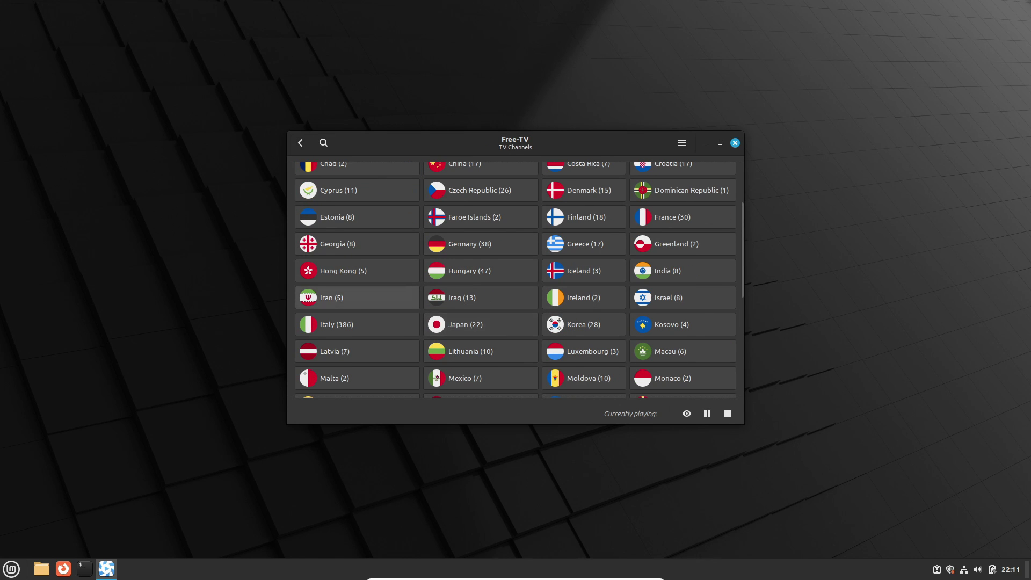
pyautogui.click(465, 324)
pyautogui.press('Down')
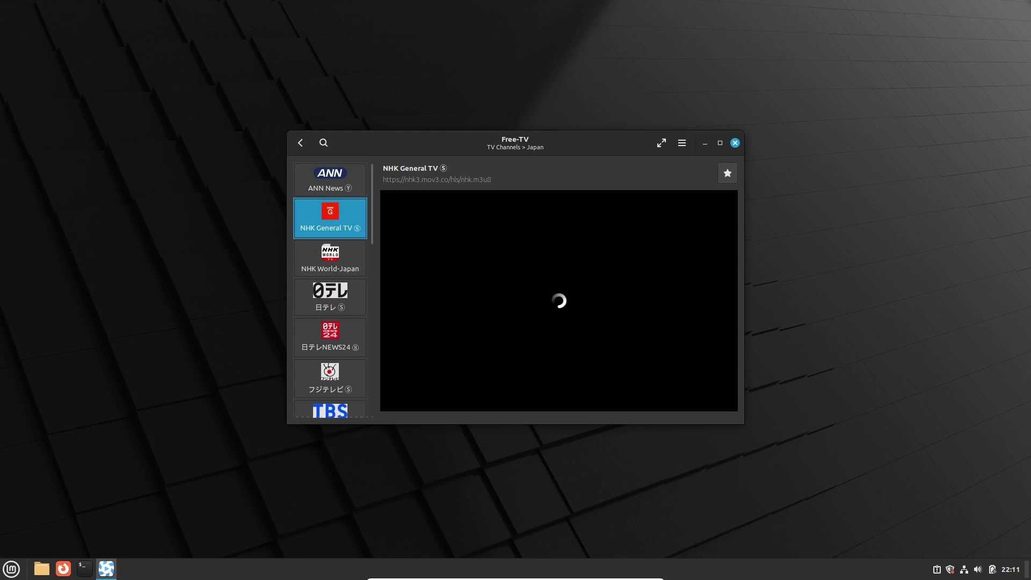
pyautogui.press('Down')
pyautogui.press('BackSpace')
pyautogui.press('BackSpace')
pyautogui.click(735, 142)
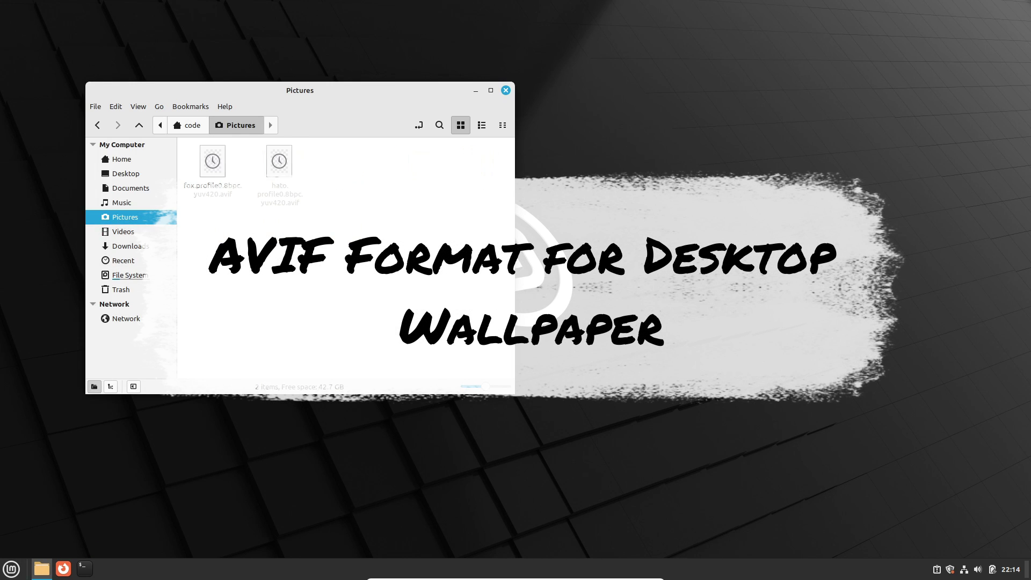
# Open the Properties of fox.profile0.8bpc.yuv420.avif in the Pictures folder
pyautogui.click(213, 177)
pyautogui.rightClick(197, 171)
pyautogui.click(231, 352)
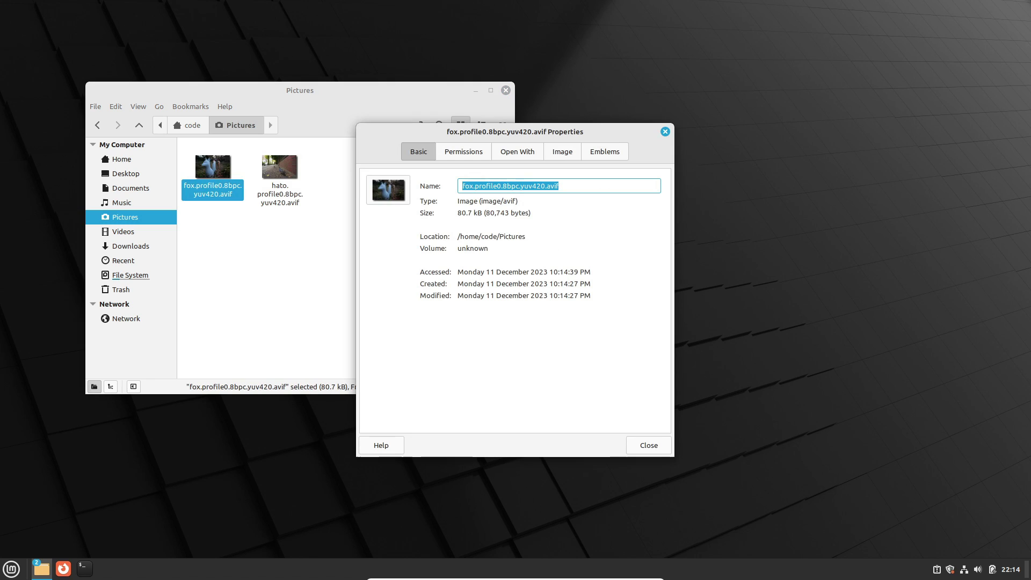
# Review the property pages showing a 1204 × 800 AVIF image, then open the image for viewing
pyautogui.hotkey('ctrl', 'pagedown')
pyautogui.hotkey('ctrl', 'pagedown')
pyautogui.hotkey('ctrl', 'pagedown')
pyautogui.hotkey('ctrl', 'pagedown')
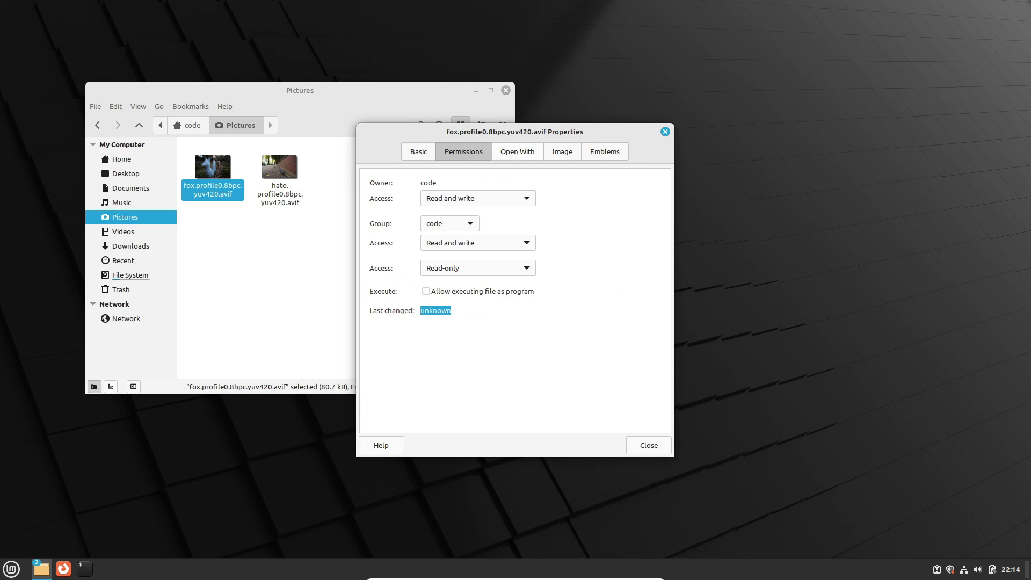
pyautogui.hotkey('ctrl', 'pageup')
pyautogui.hotkey('ctrl', 'pageup')
pyautogui.hotkey('ctrl', 'pagedown')
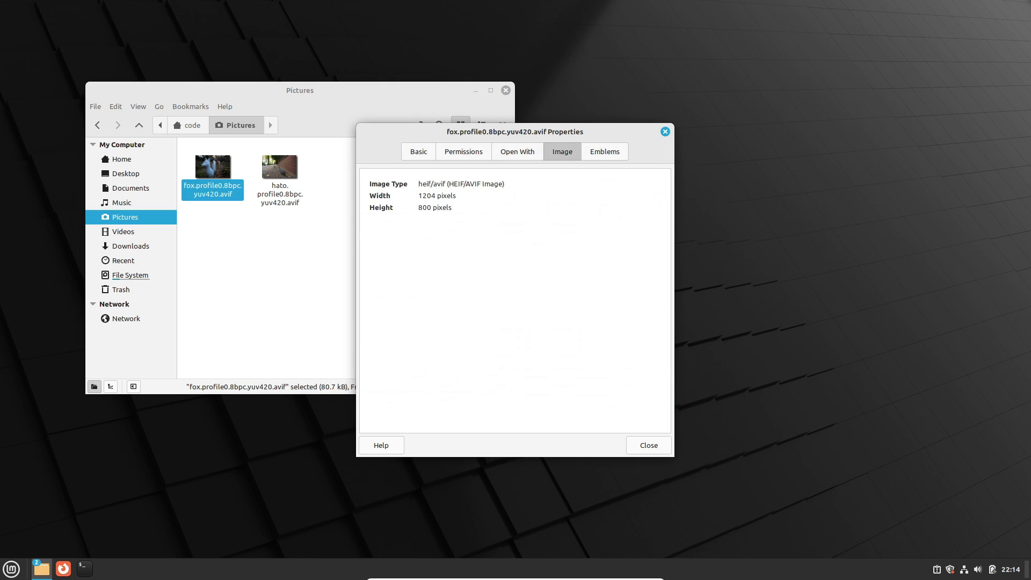
pyautogui.hotkey('ctrl', 'pageup')
pyautogui.hotkey('ctrl', 'pageup')
pyautogui.hotkey('ctrl', 'pageup')
pyautogui.press('Escape')
pyautogui.click(501, 265)
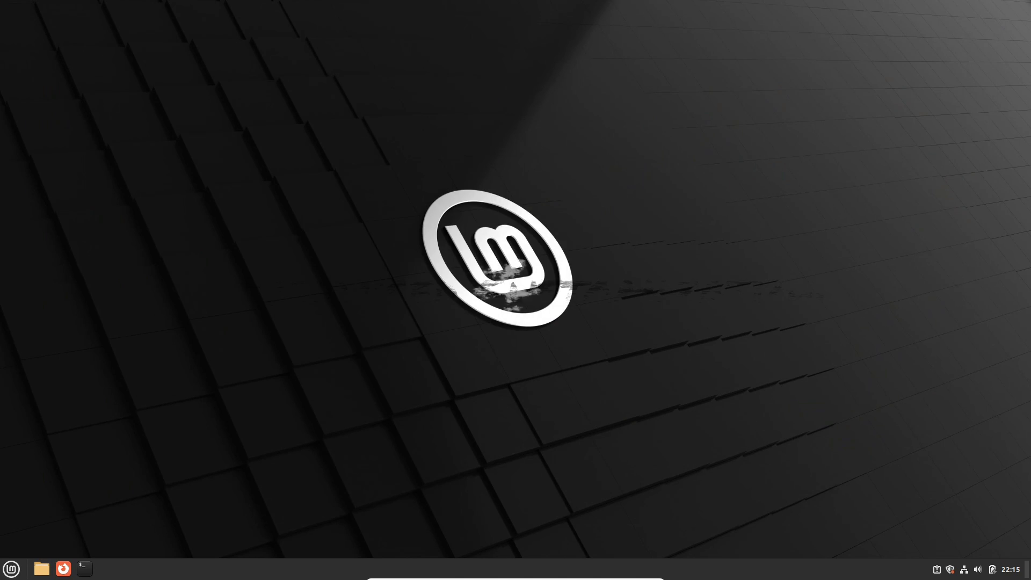
# Launch System Settings from the application menu and scroll its category grid
pyautogui.press('super')
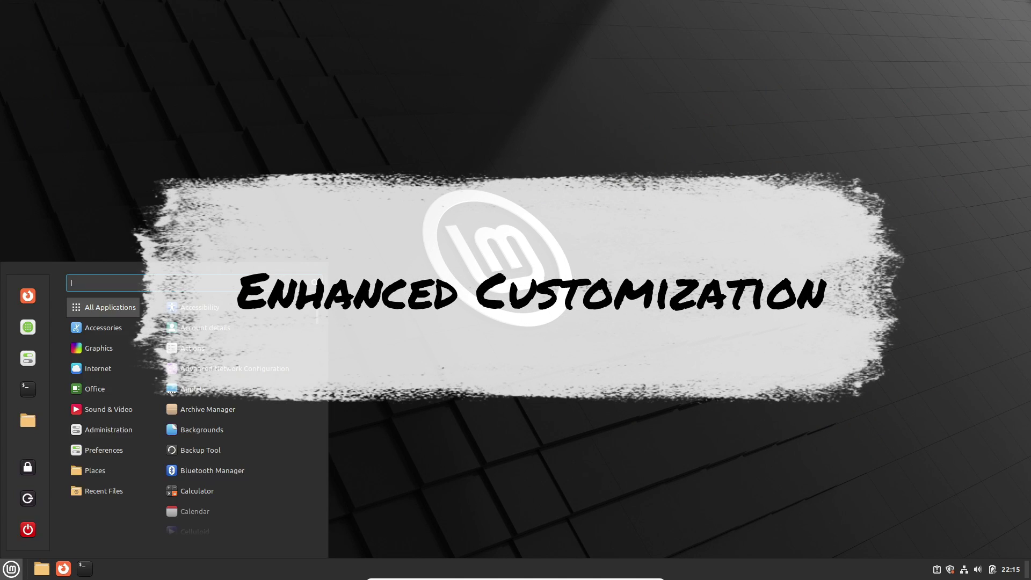
pyautogui.click(28, 358)
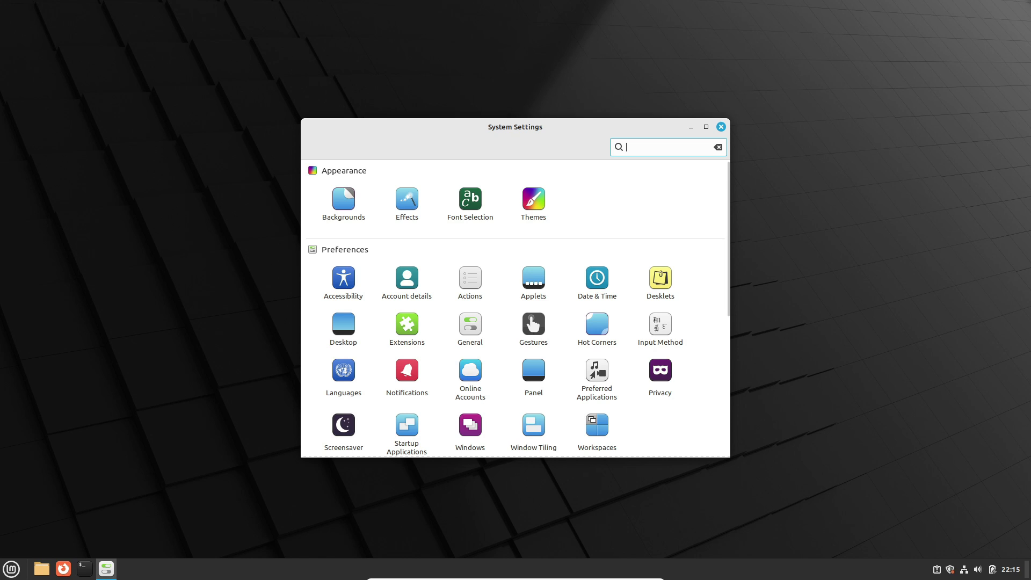
pyautogui.scroll(-1, 515, 308)
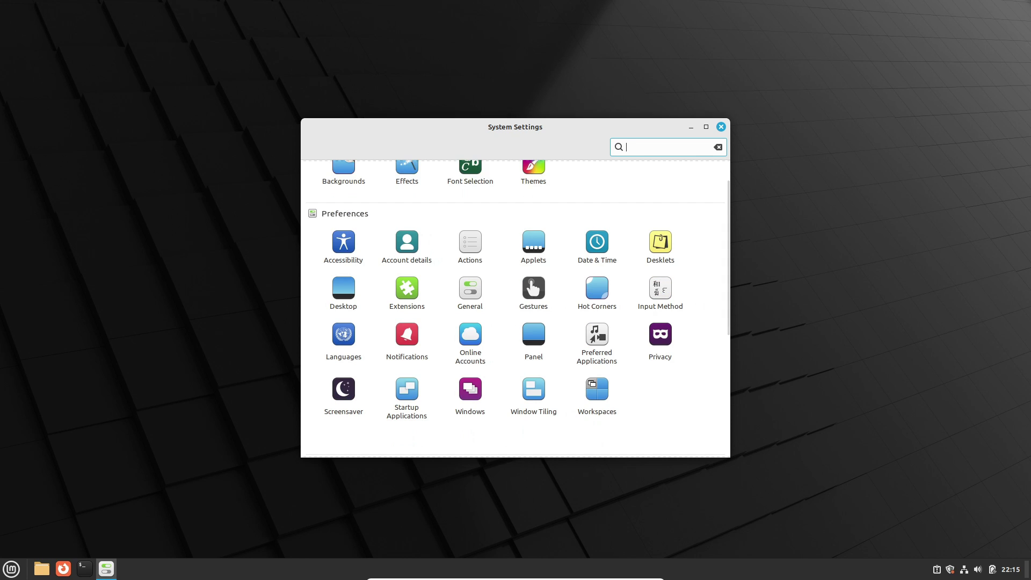
pyautogui.scroll(1, 518, 308)
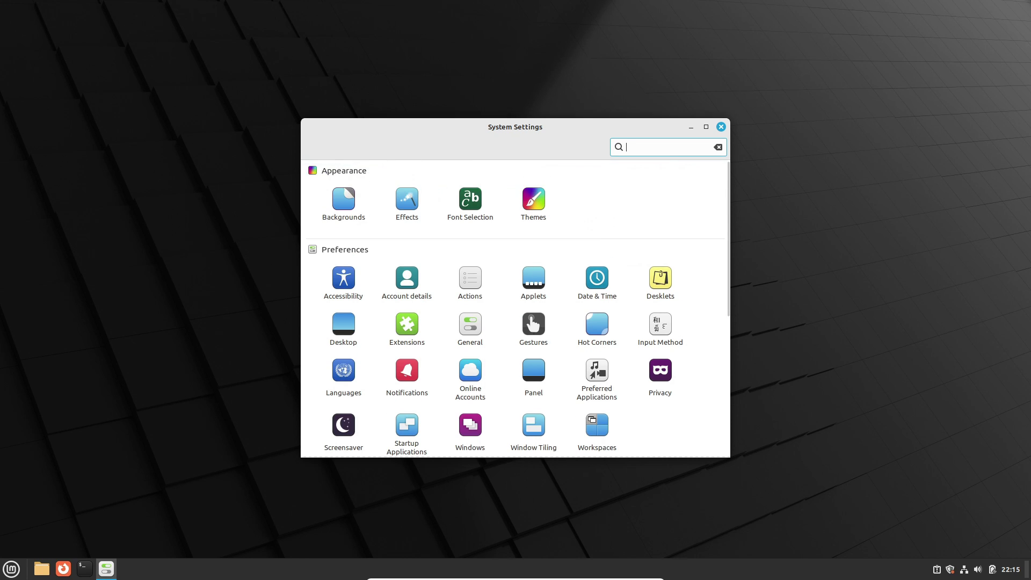
# Look over the Backgrounds and Effects pages, returning to the main grid each time
pyautogui.click(344, 203)
pyautogui.click(313, 147)
pyautogui.click(404, 202)
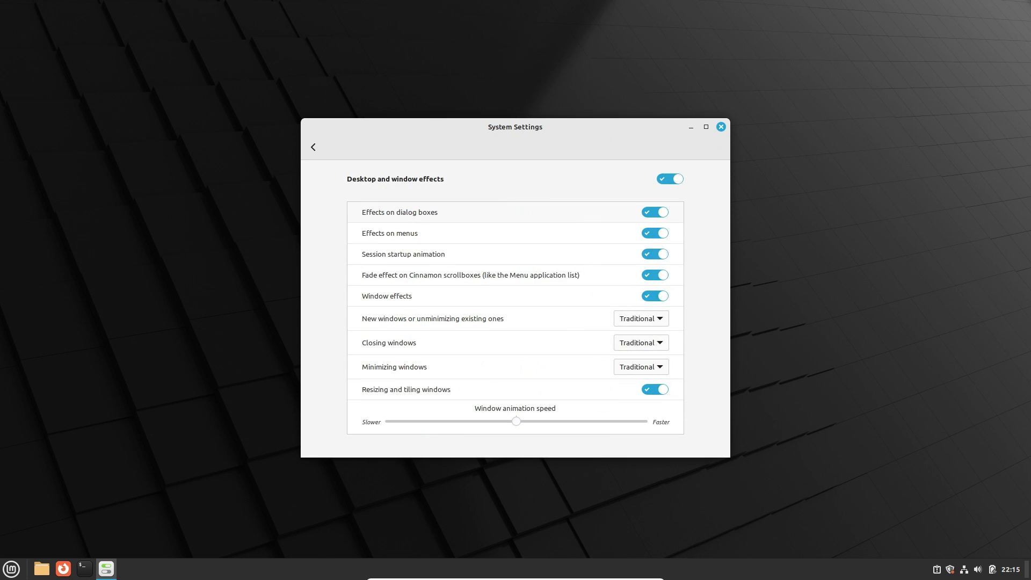
pyautogui.click(313, 147)
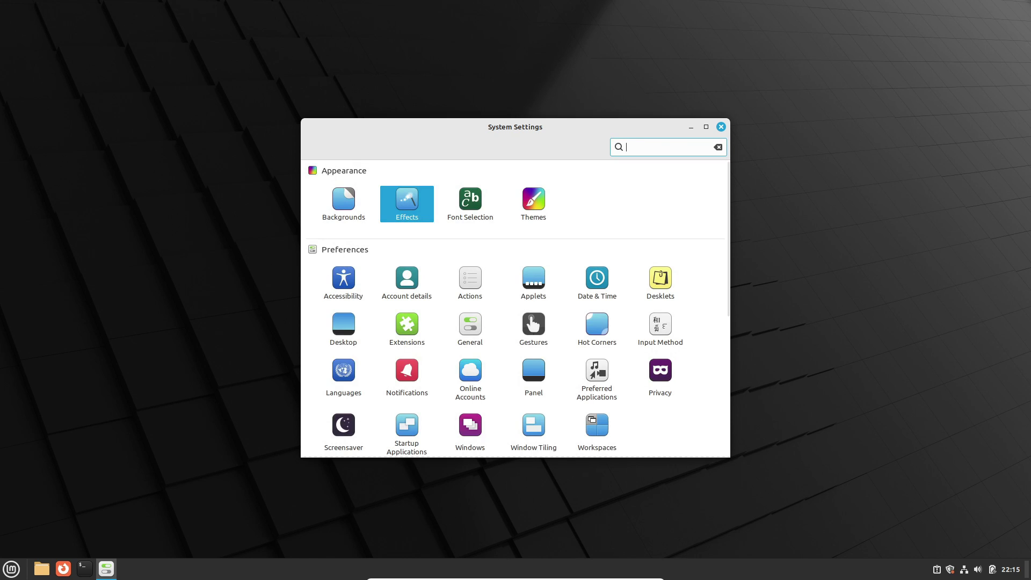
pyautogui.scroll(-1, 515, 308)
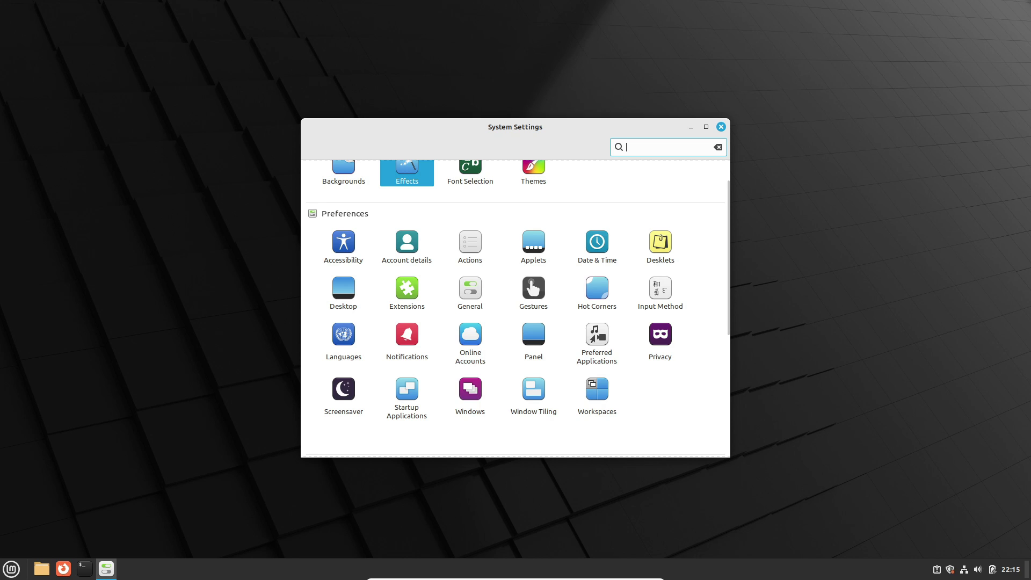
# Keep notifications on Primary monitor and media keys OSD size Medium, then close System Settings
pyautogui.click(407, 334)
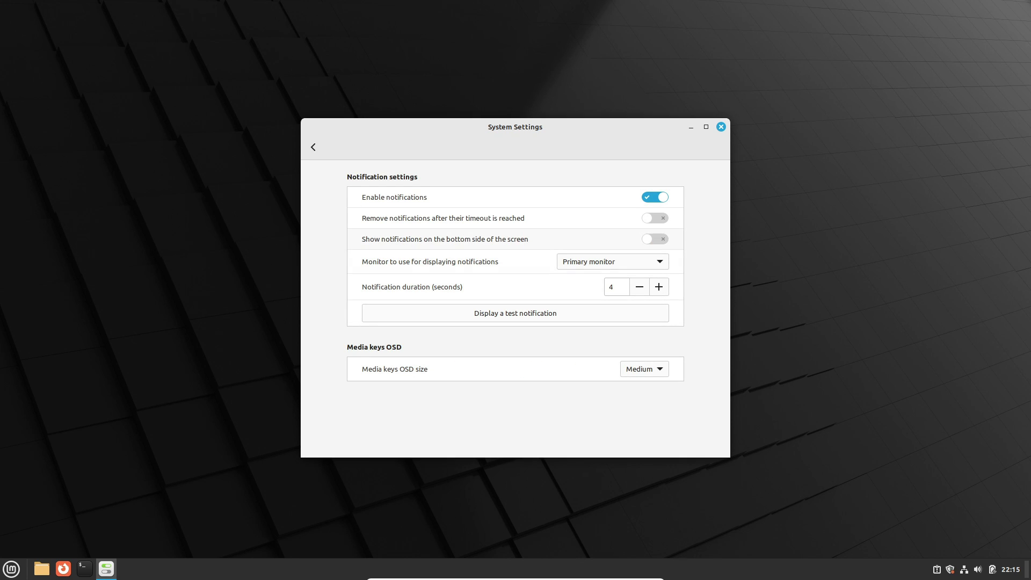
pyautogui.click(612, 262)
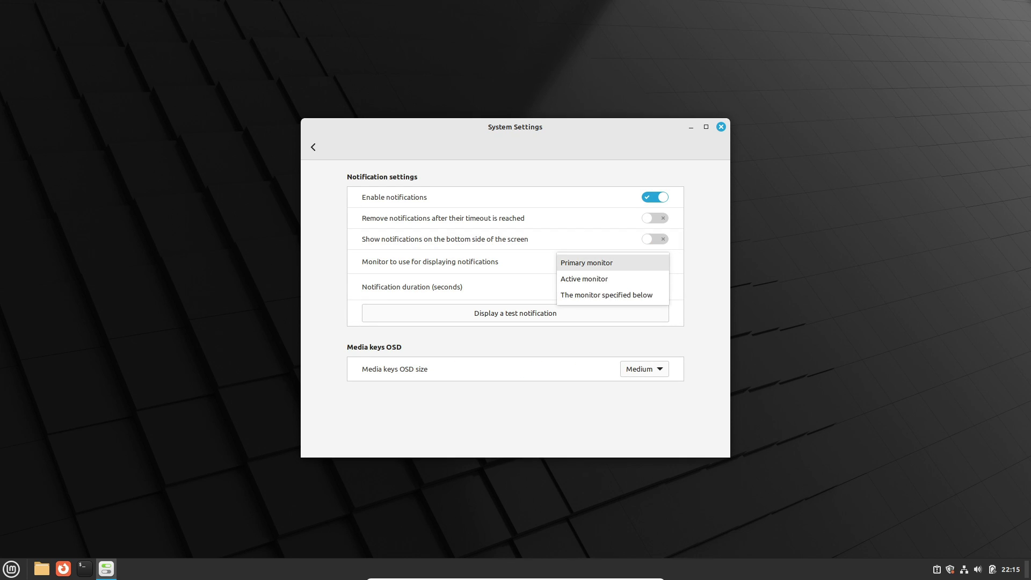
pyautogui.click(590, 263)
pyautogui.click(644, 369)
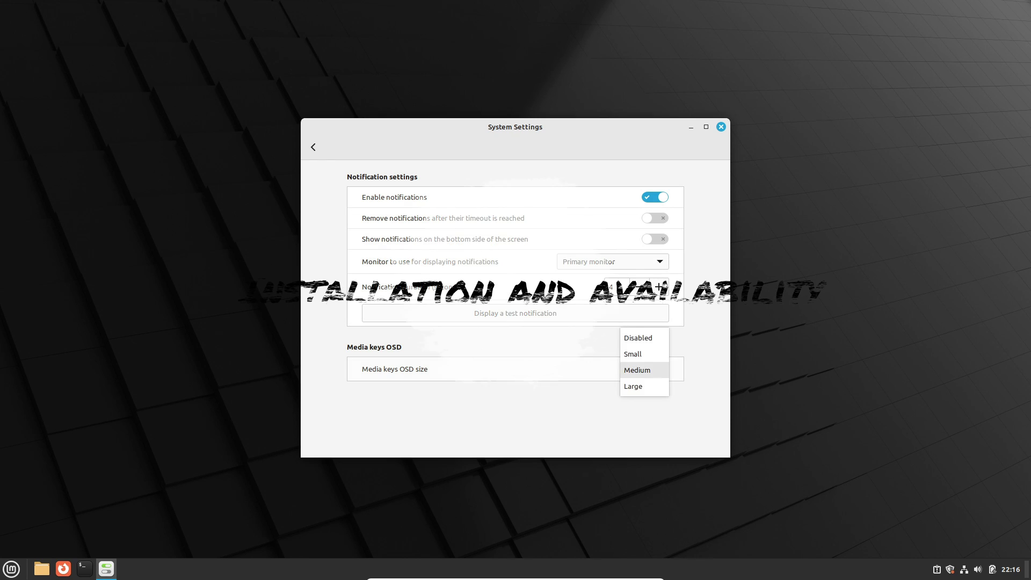
pyautogui.click(639, 369)
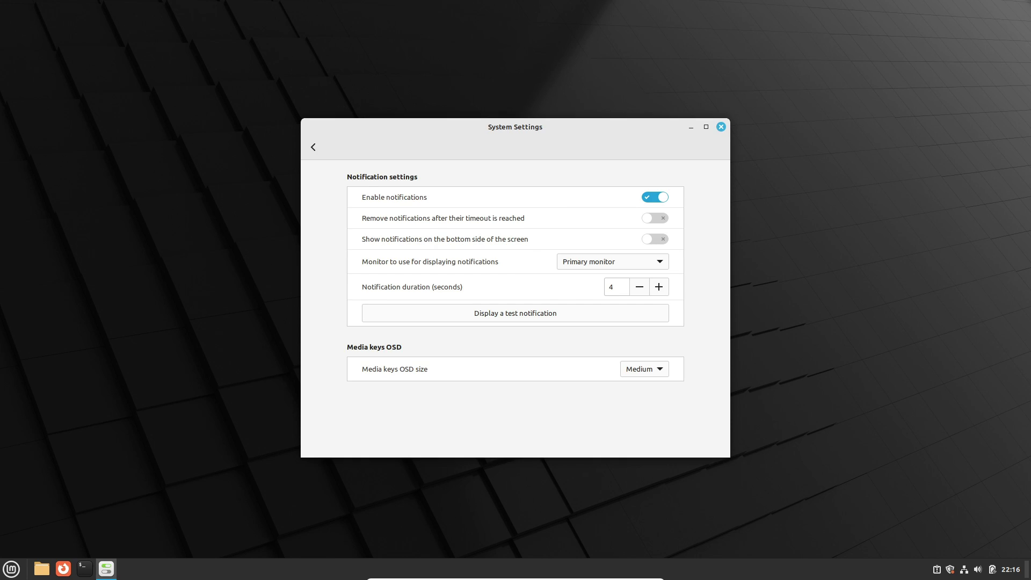
pyautogui.hotkey('alt', 'F4')
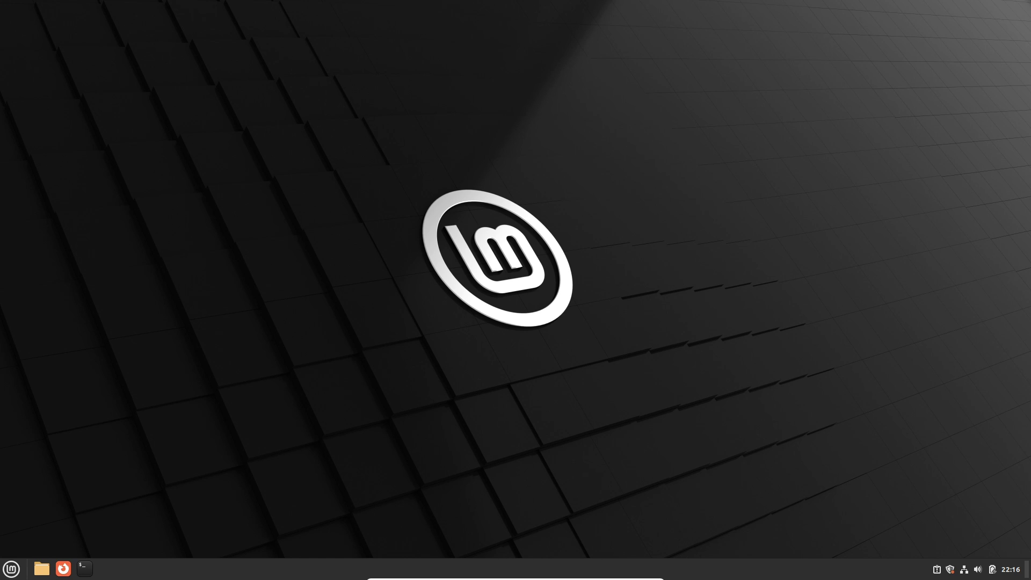
# Launch Firefox and search for 'linux mint 21.3 beta'
pyautogui.click(63, 568)
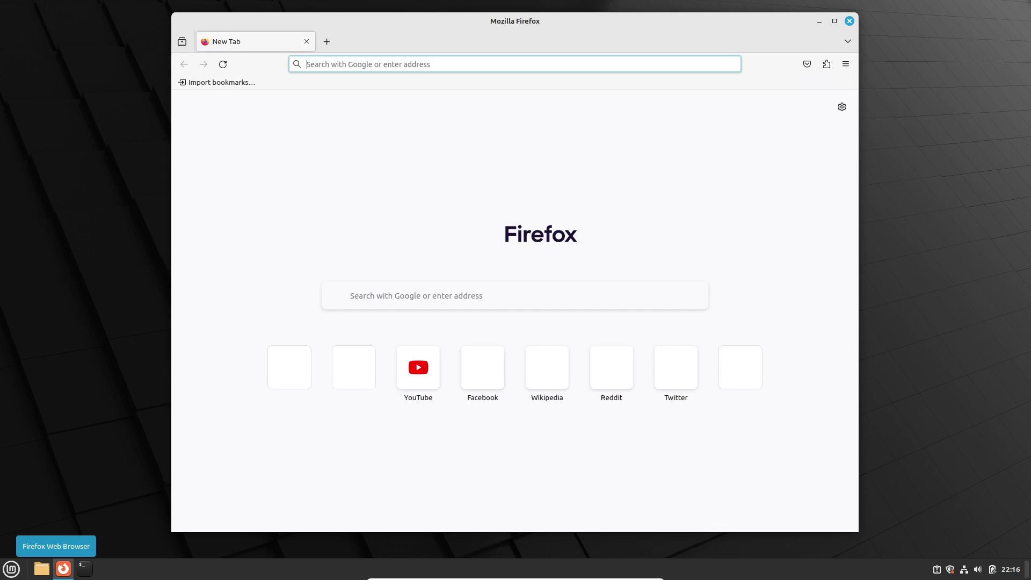
pyautogui.write('linux mint')
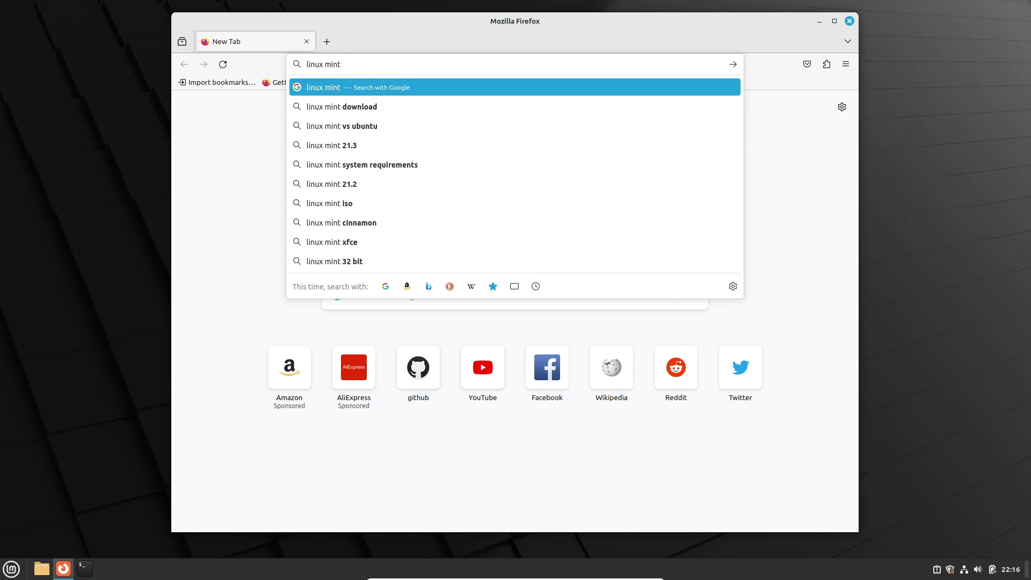
pyautogui.write(' 21.3')
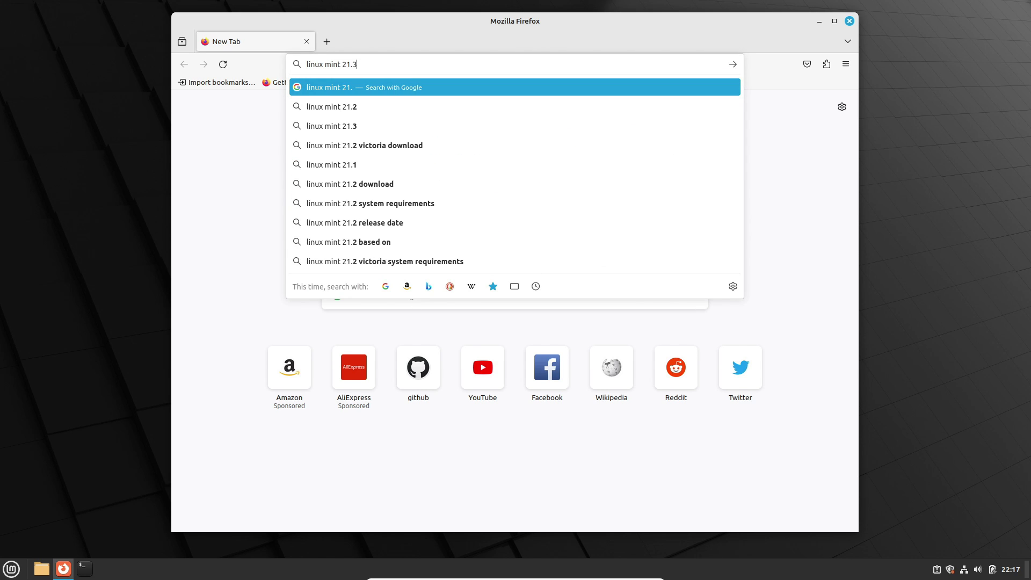
pyautogui.write(' beta')
pyautogui.press('Return')
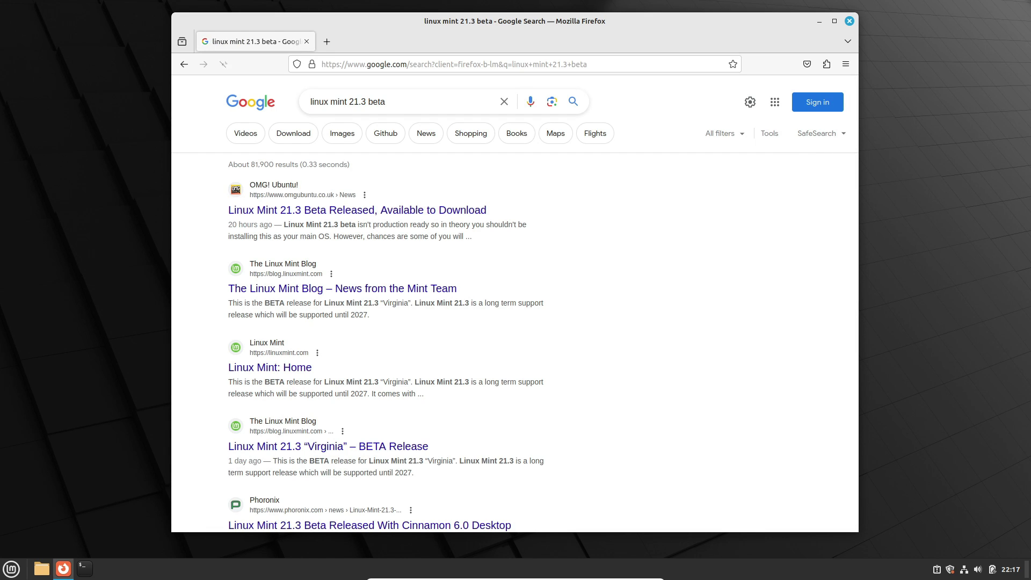
# Read the Linux Mint Blog's 21.3 beta post down to the download links, then show the desktop
pyautogui.click(342, 288)
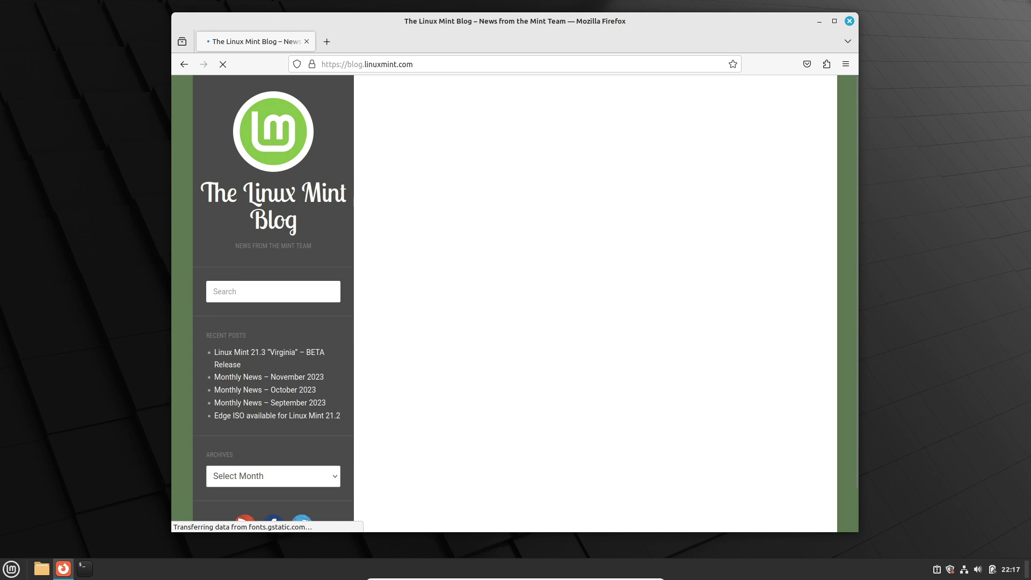
pyautogui.scroll(-10, 593, 376)
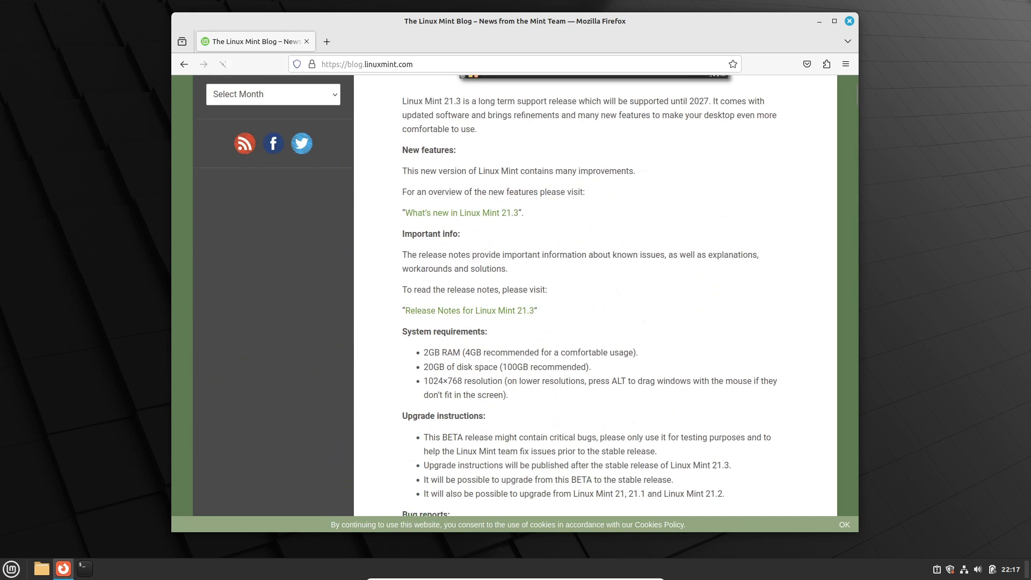
pyautogui.scroll(-15, 593, 295)
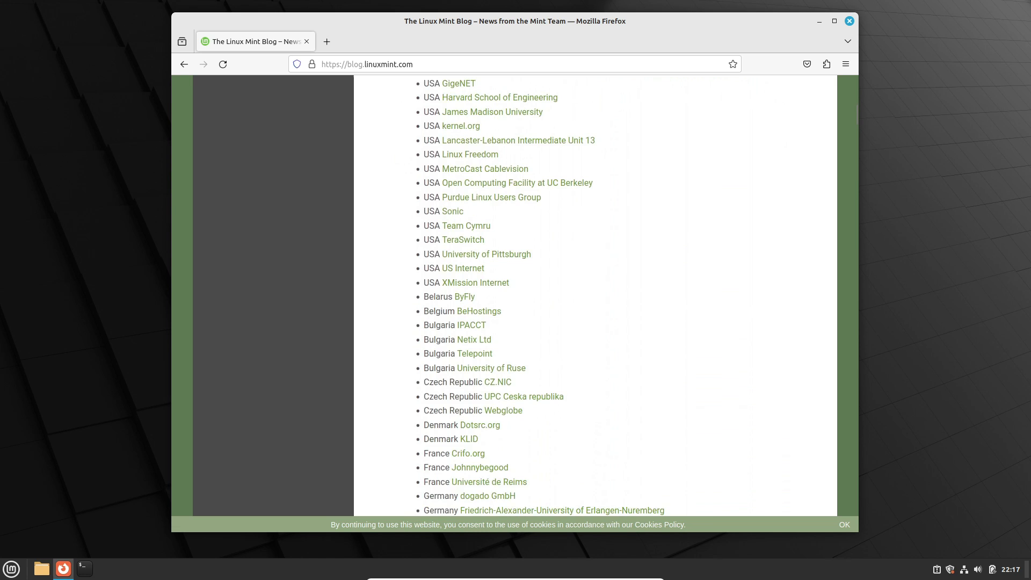
pyautogui.scroll(-5, 593, 295)
pyautogui.scroll(20, 593, 296)
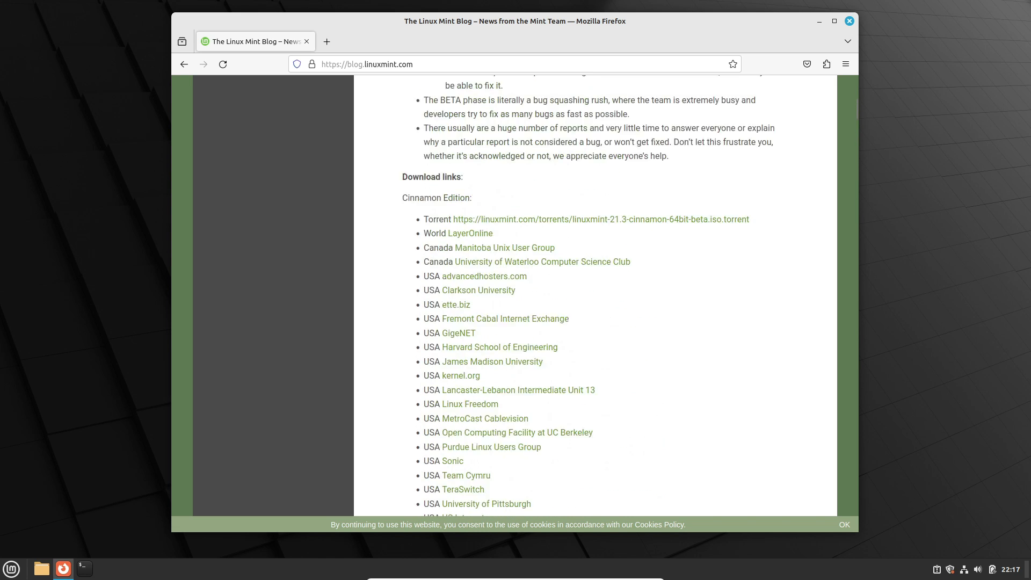
pyautogui.press('super+d')
# Run neofetch in a new terminal, move the window left, and dismiss Update Manager's welcome screen
pyautogui.hotkey('ctrl', 'alt', 't')
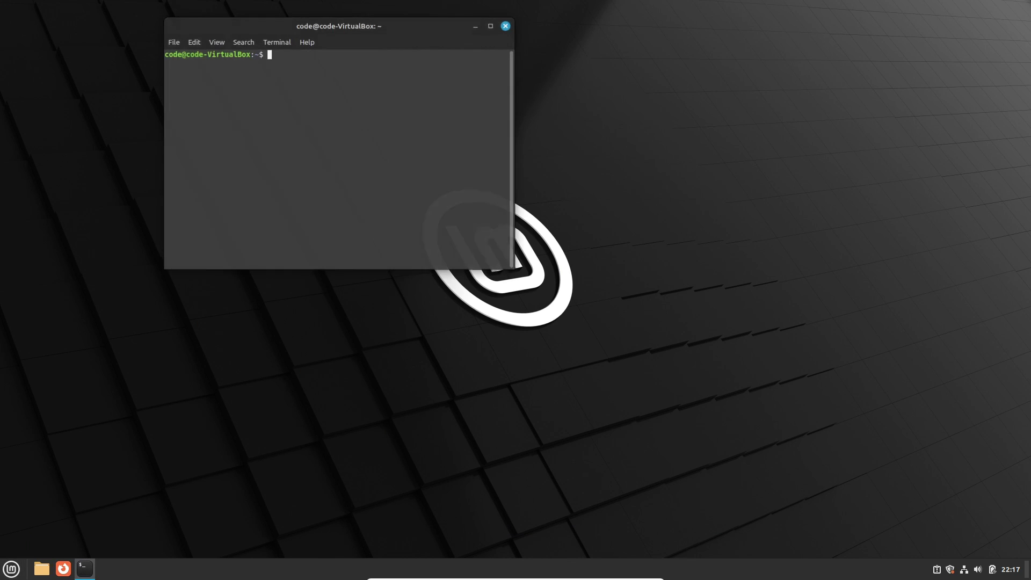
pyautogui.write('neofetch')
pyautogui.press('Return')
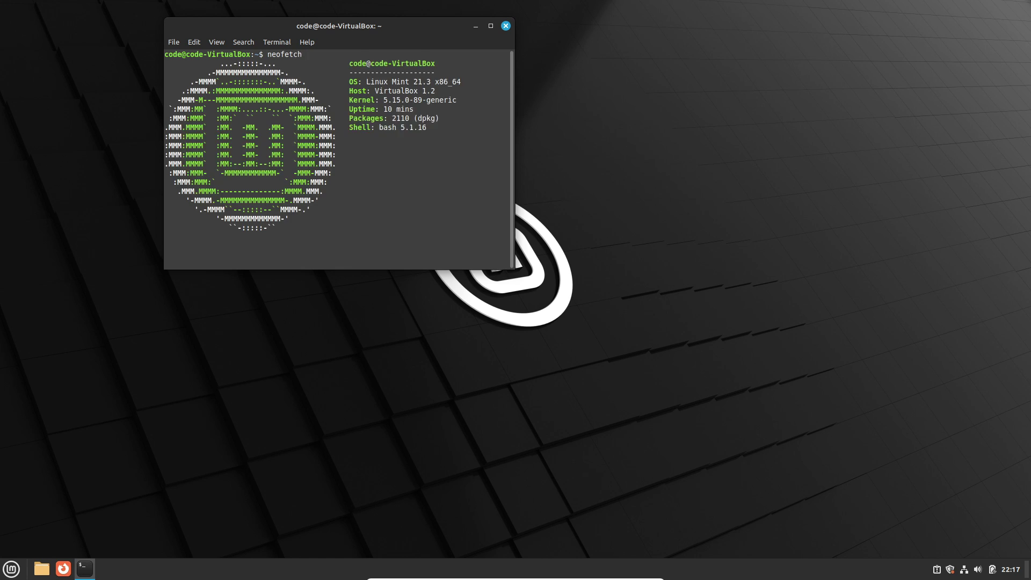
pyautogui.moveTo(339, 25); pyautogui.dragTo(215, 64)
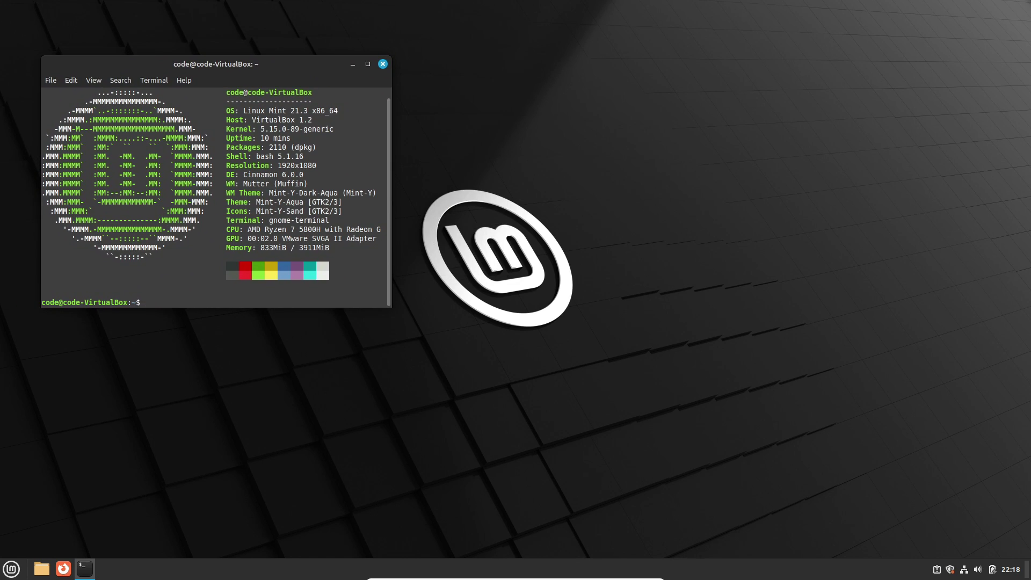
pyautogui.click(532, 418)
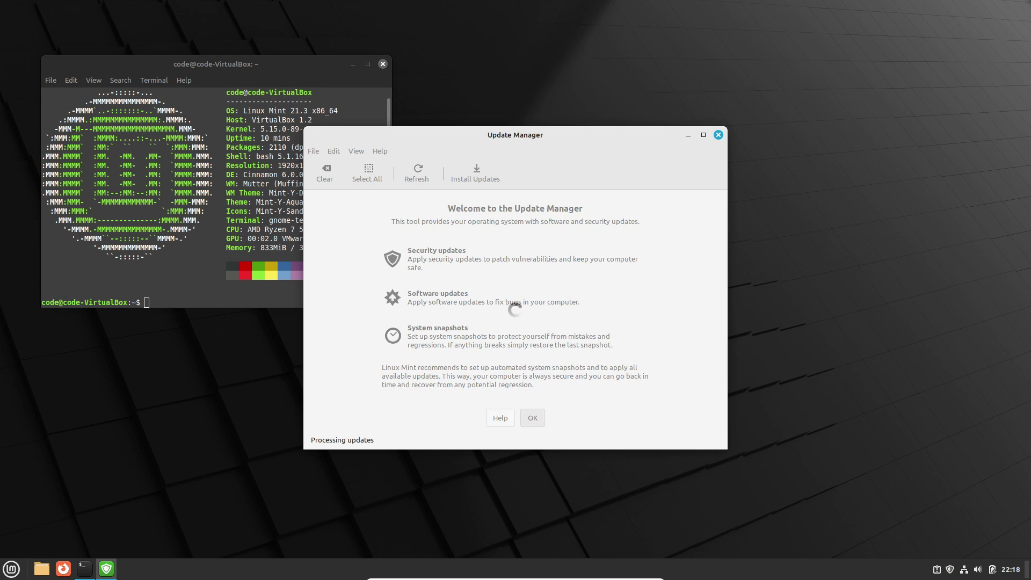